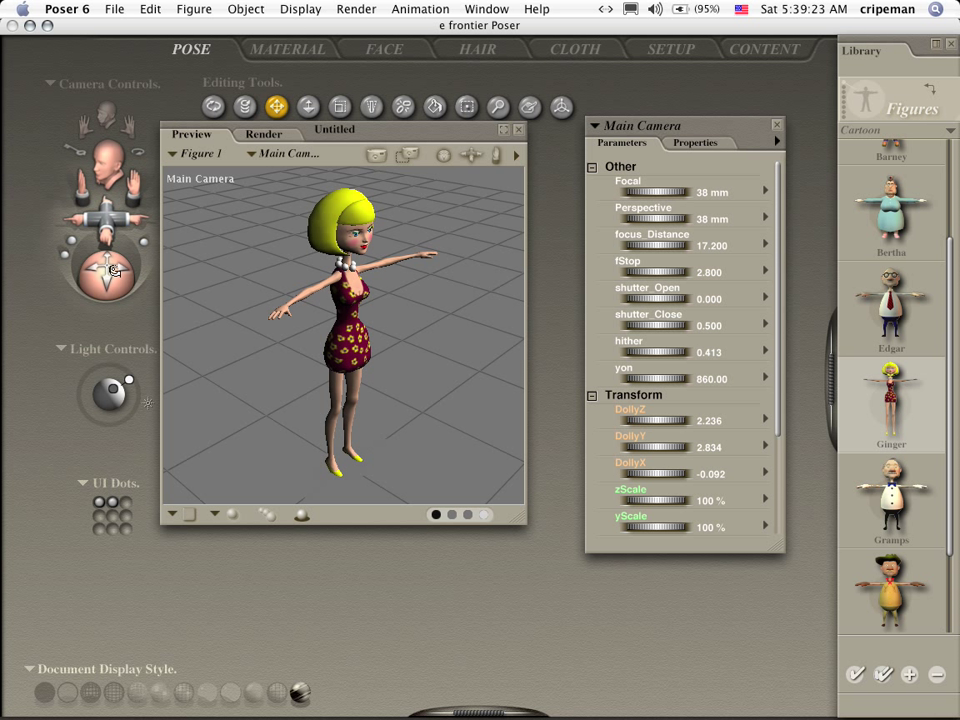
Rotate the main camera so Ginger is seen from the front, then open the Window menu.
left_click_drag(113, 270, 90, 266)
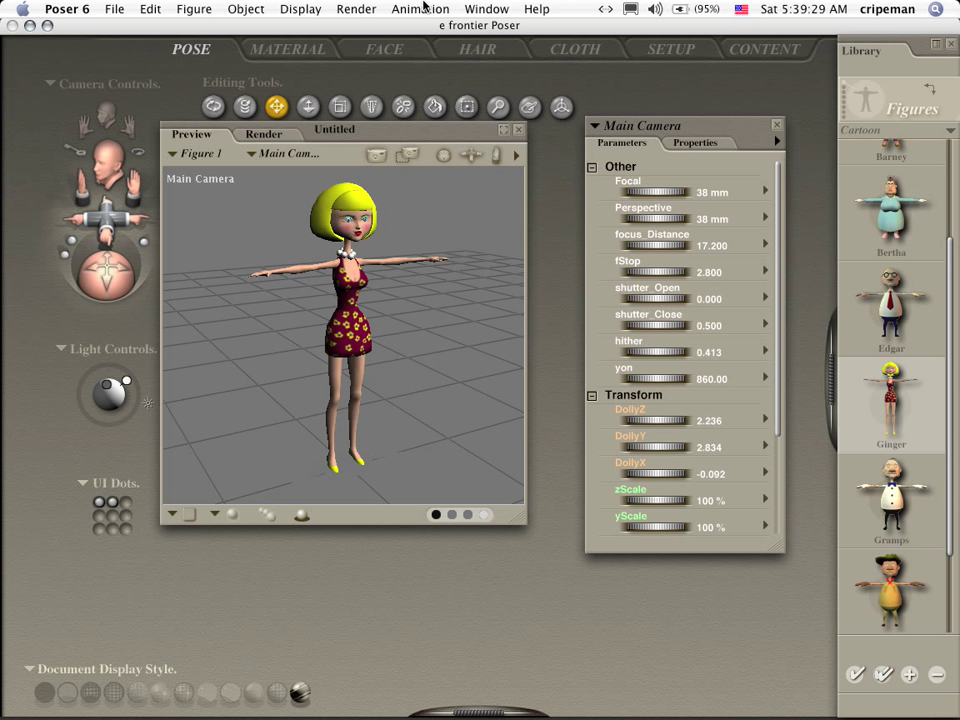
left_click(424, 8)
mouse_move(483, 7)
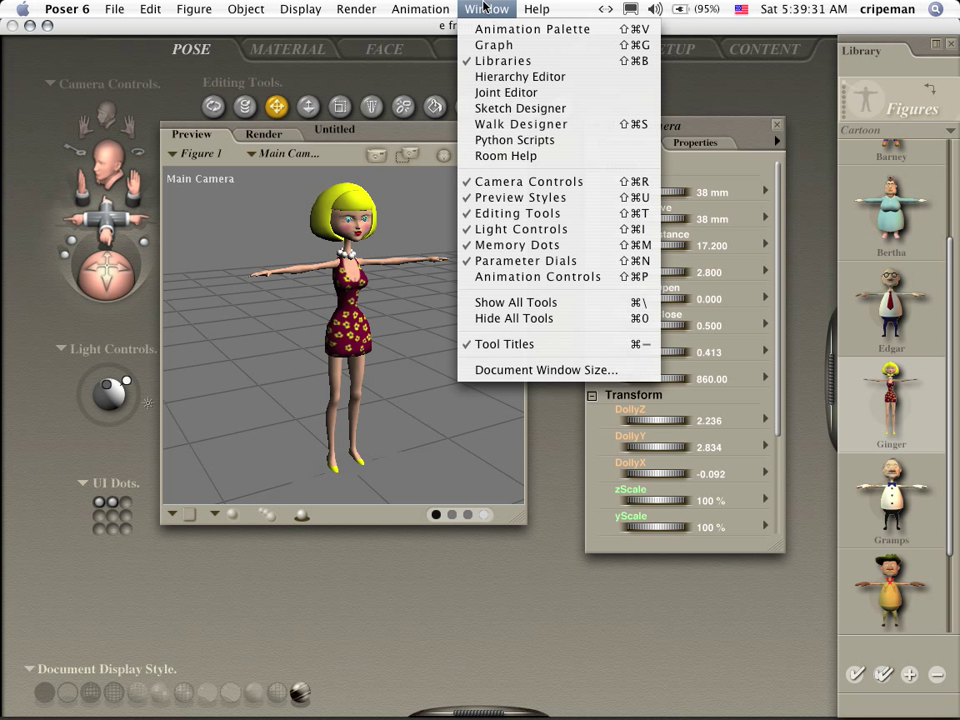
In Walk Designer, blend P4 sexy walk at 101% with Arm Out at 30%, then choose Apply.
left_click(521, 125)
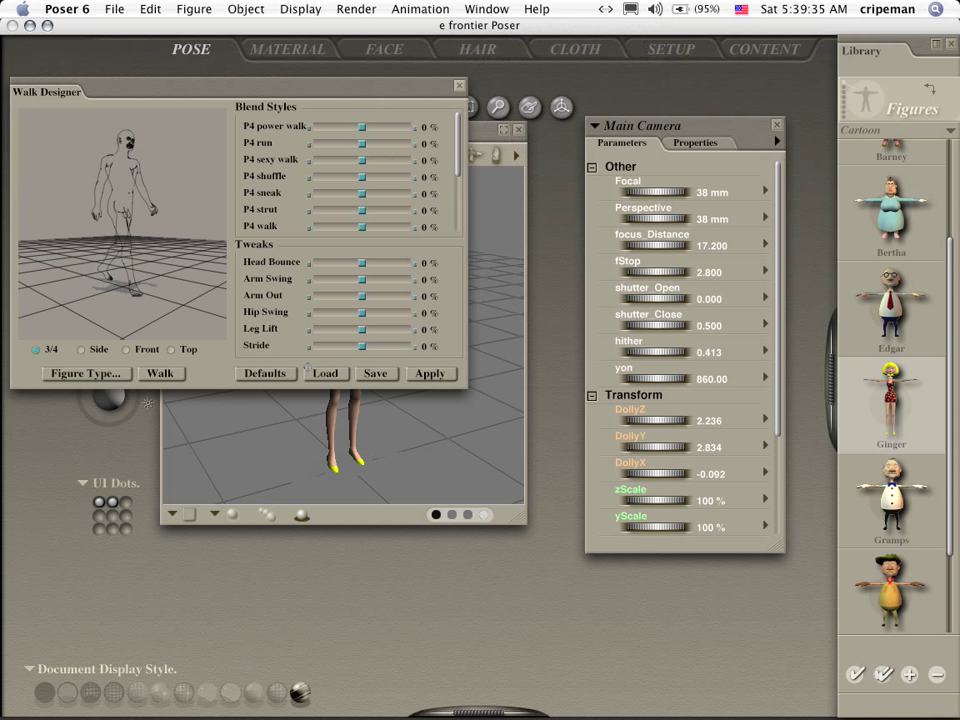
left_click(157, 374)
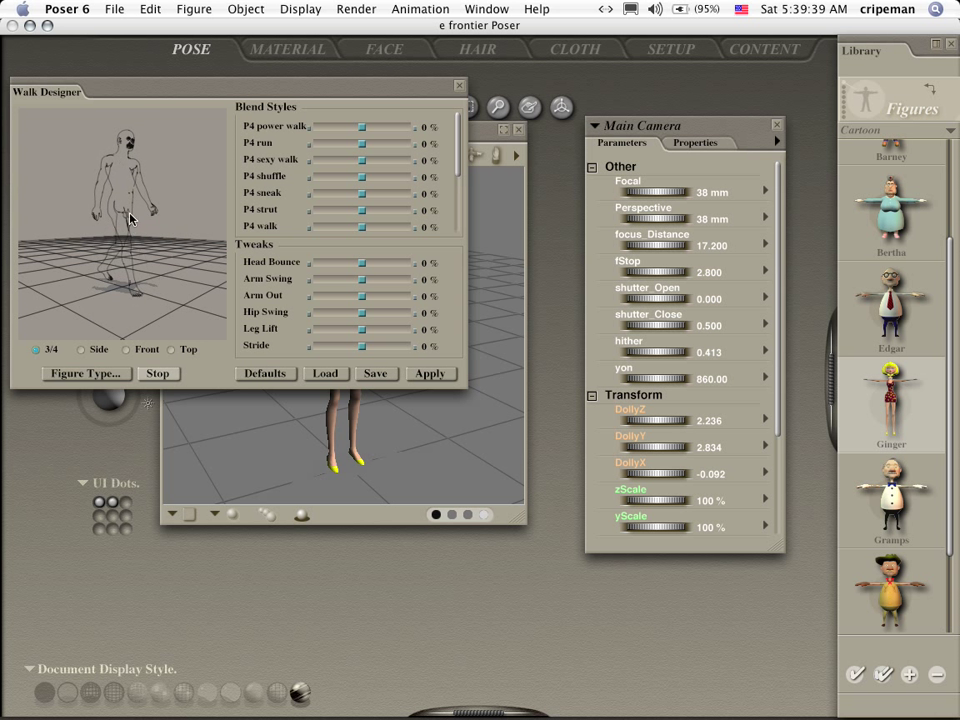
left_click(160, 373)
left_click_drag(361, 167, 386, 163)
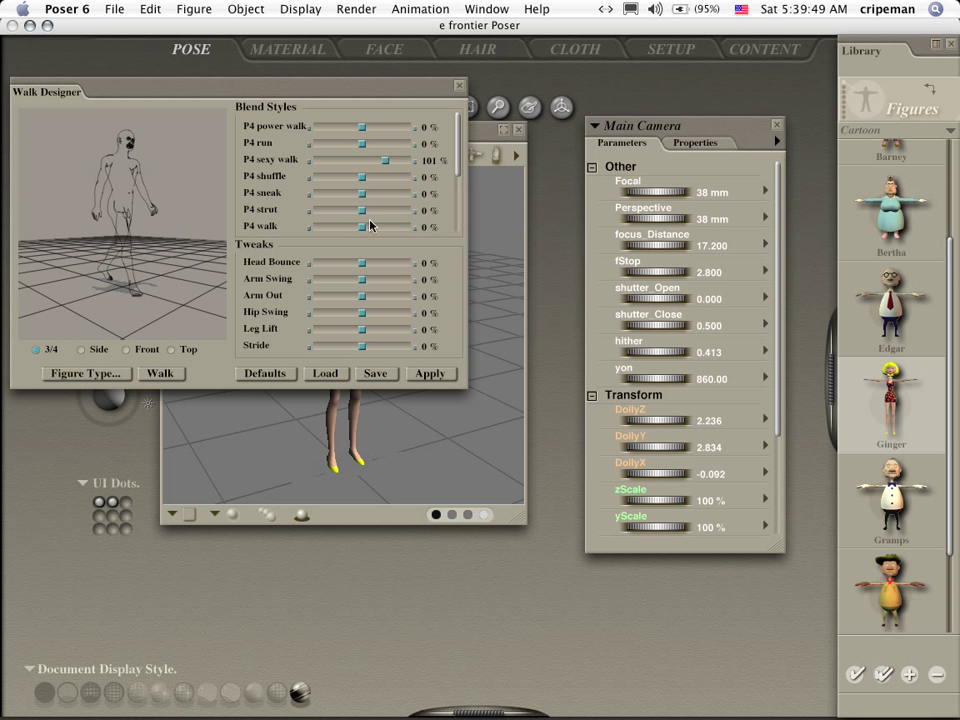
left_click(162, 376)
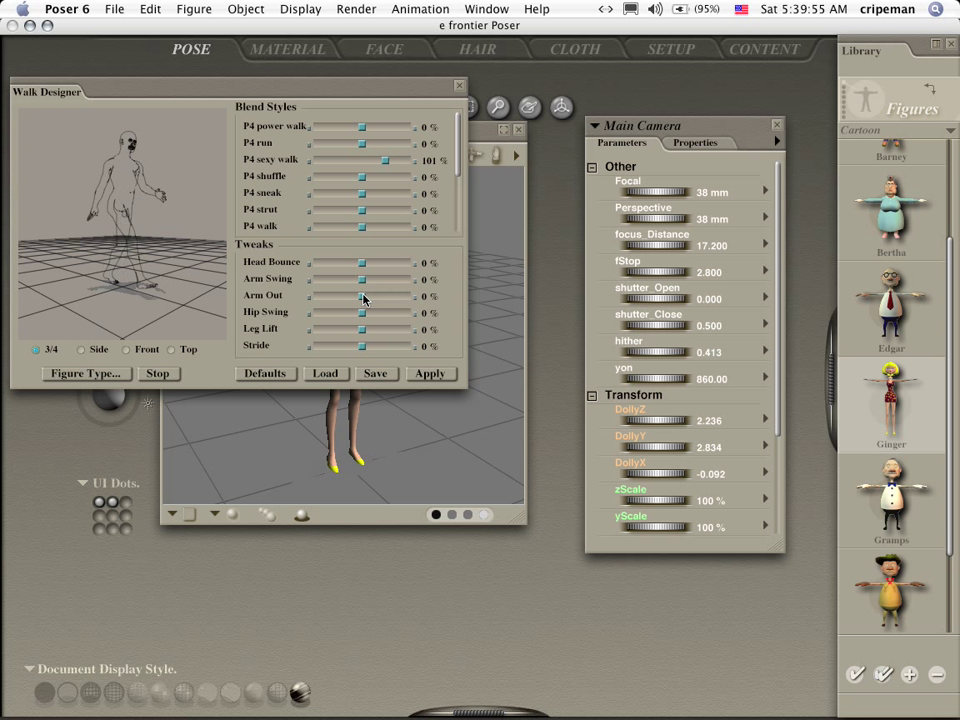
left_click_drag(369, 298, 377, 297)
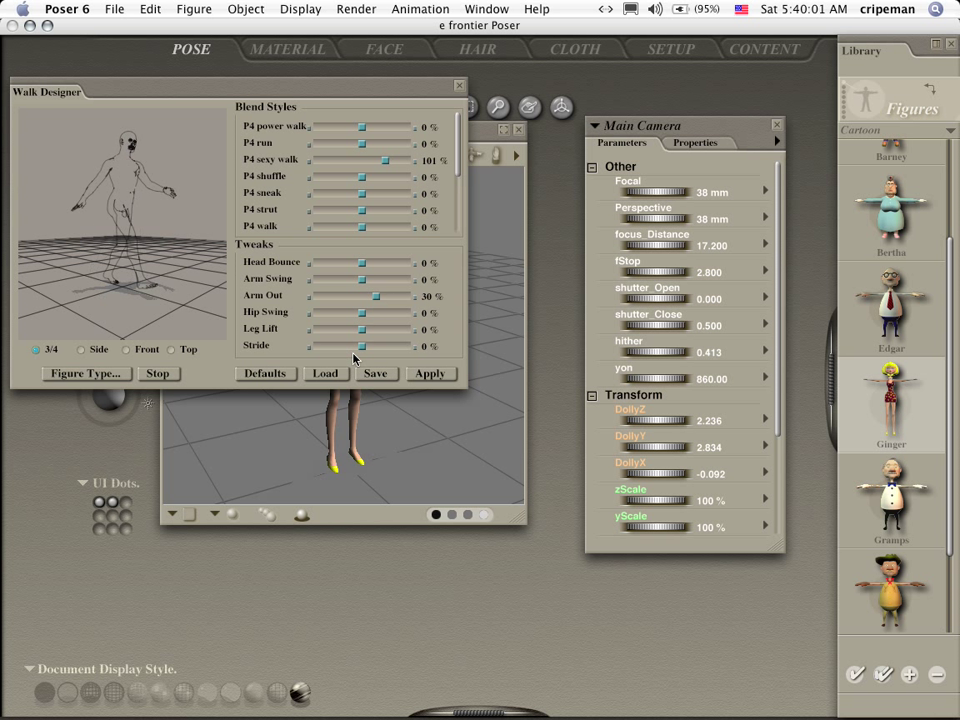
left_click(431, 374)
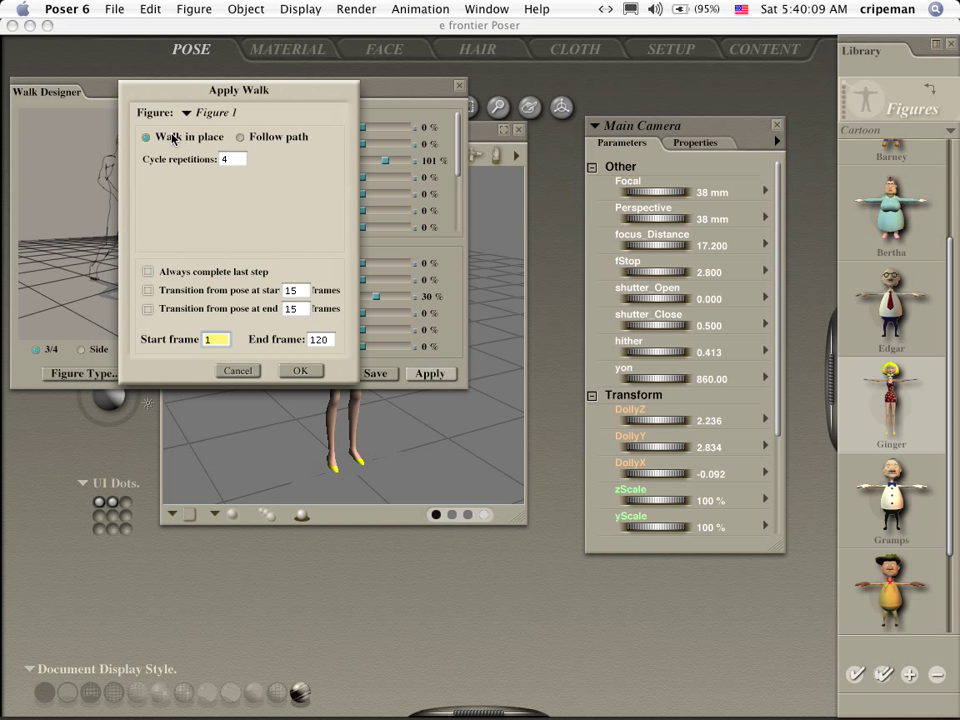
Apply the walk as 1 cycle repetition ending at frame 24.
left_click(235, 159)
type("1")
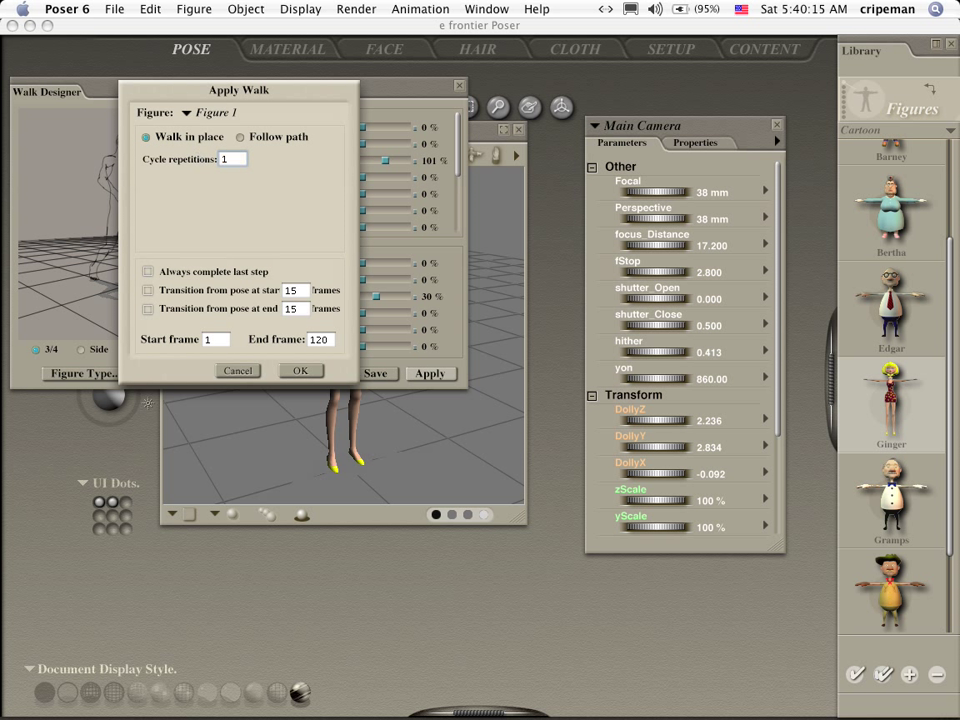
left_click(331, 342)
left_click(331, 342)
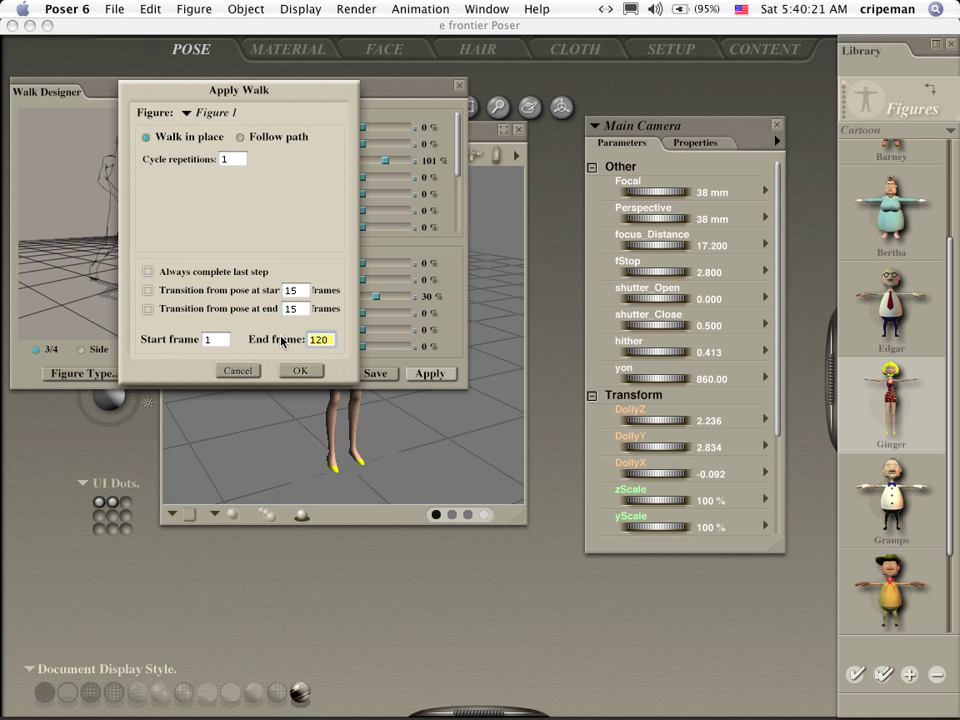
type("24")
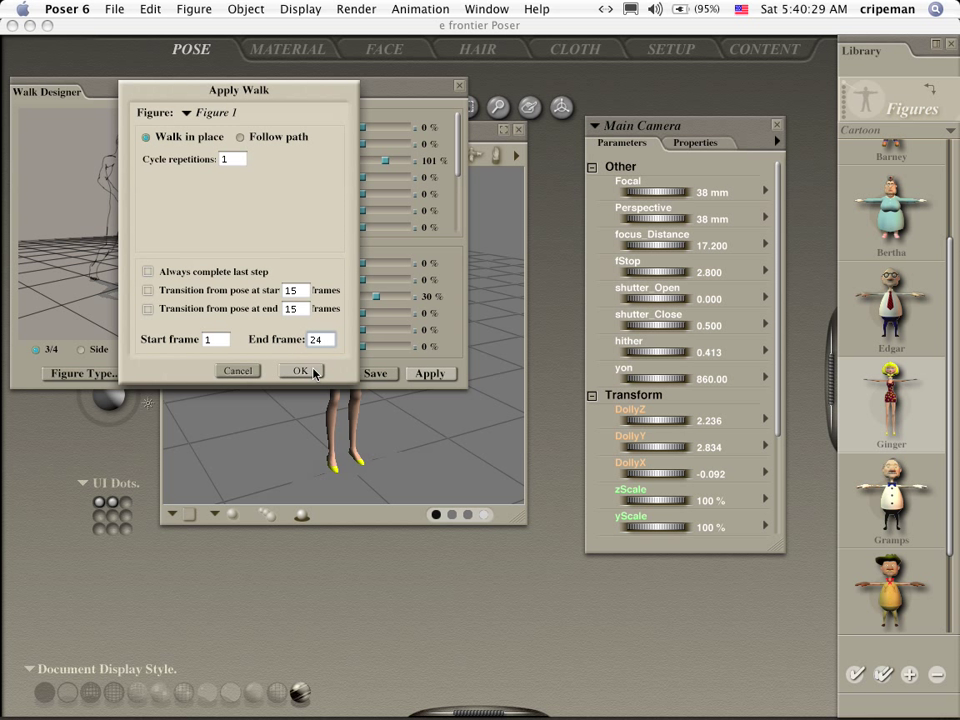
left_click(304, 372)
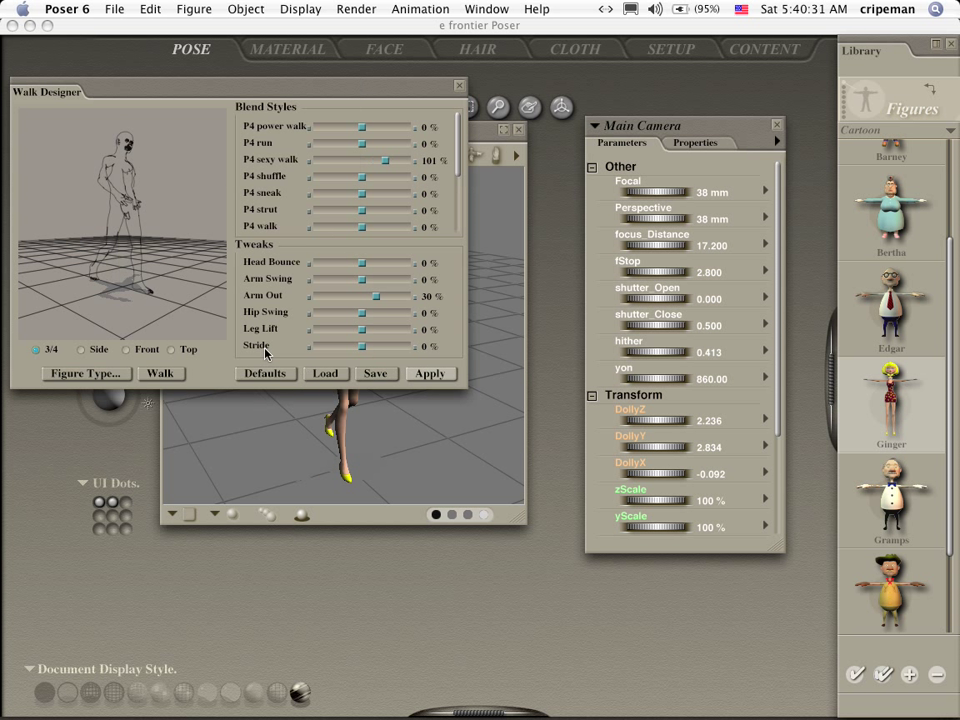
Close Walk Designer, trim the animation to 24 frames, and scrub through Ginger's walk.
left_click(459, 86)
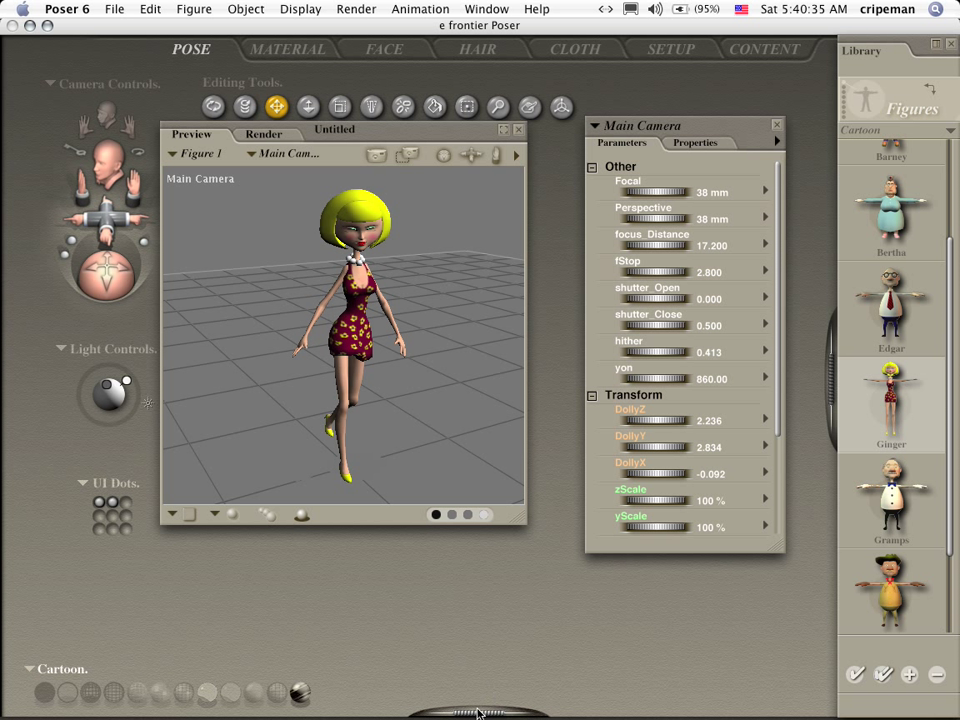
mouse_move(478, 713)
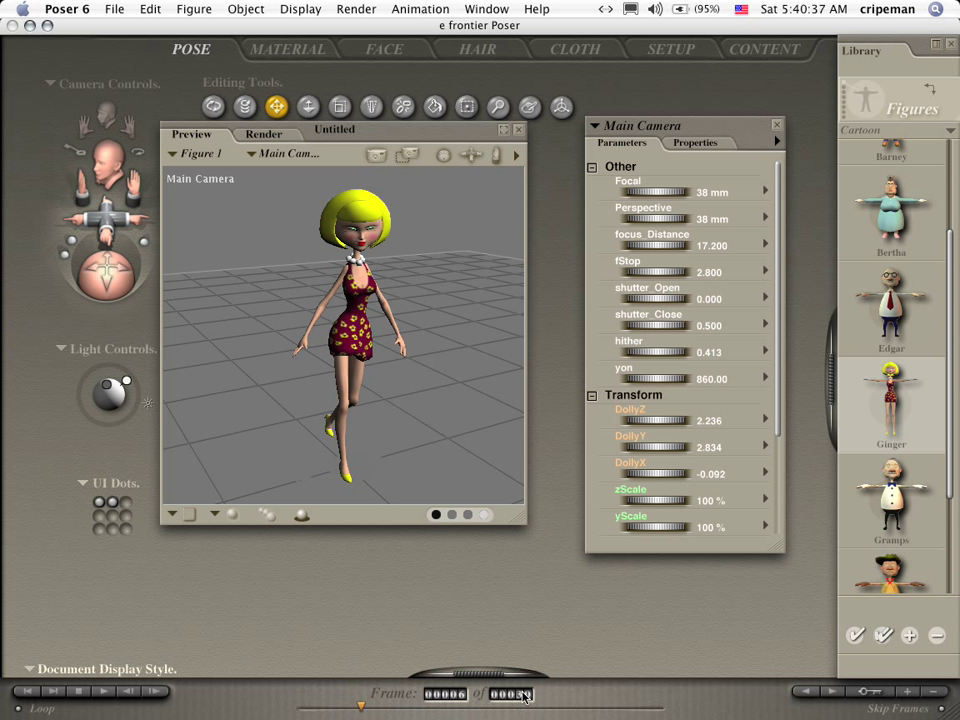
left_click(511, 694)
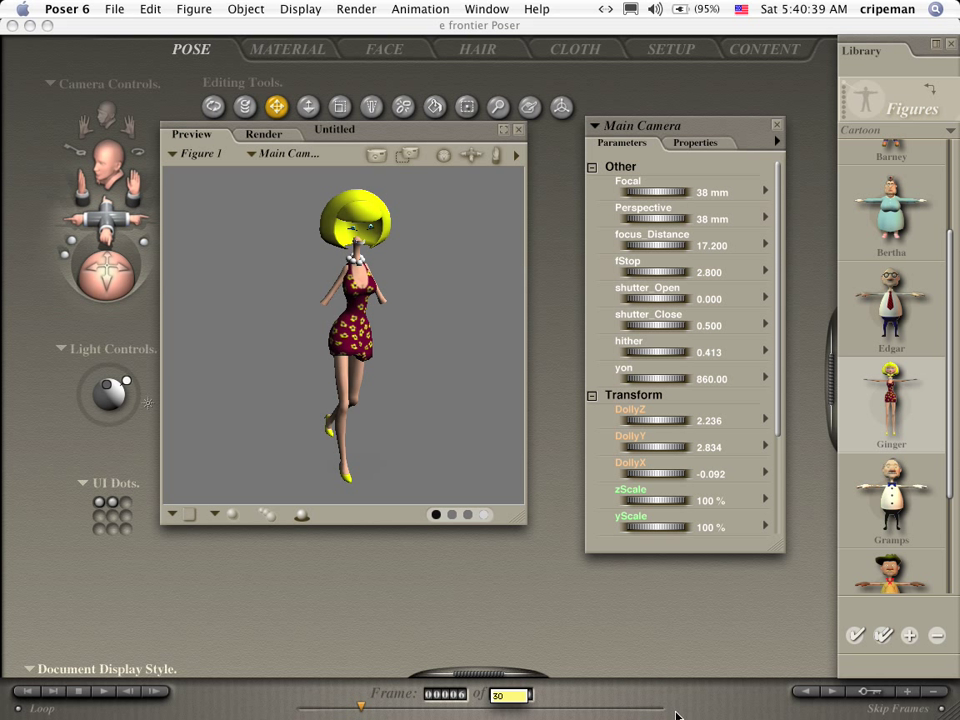
type("24")
key("Return")
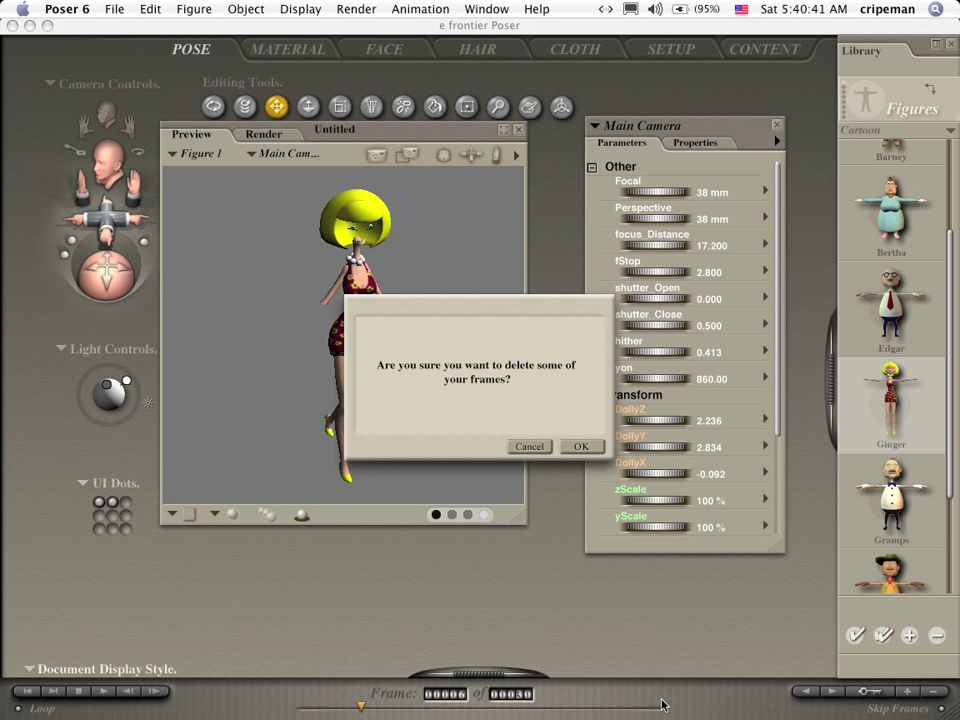
left_click(581, 447)
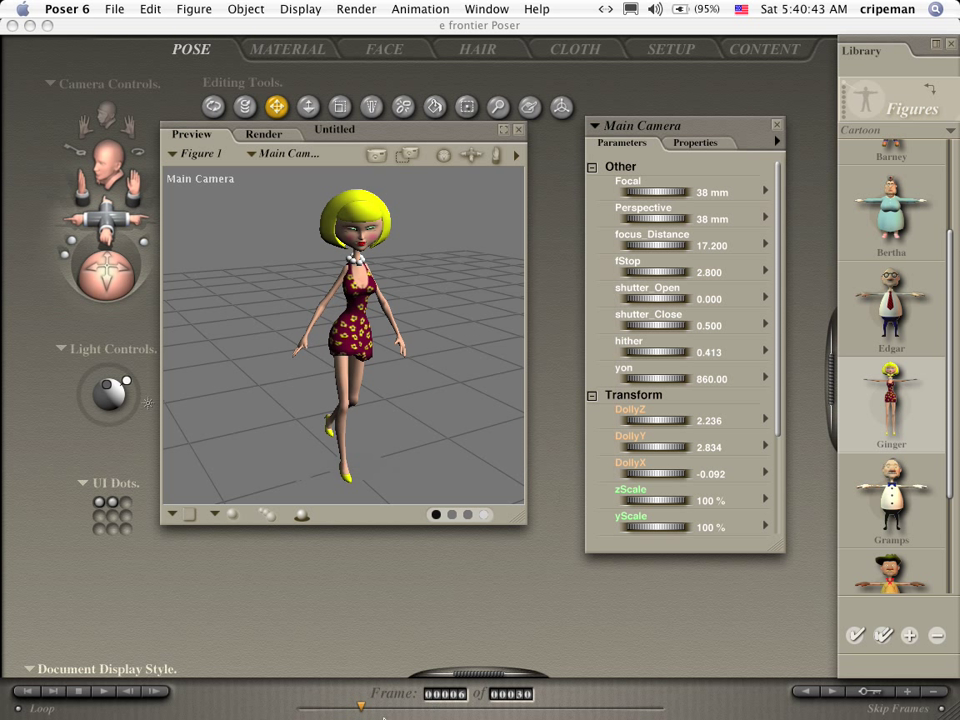
left_click_drag(381, 712, 298, 707)
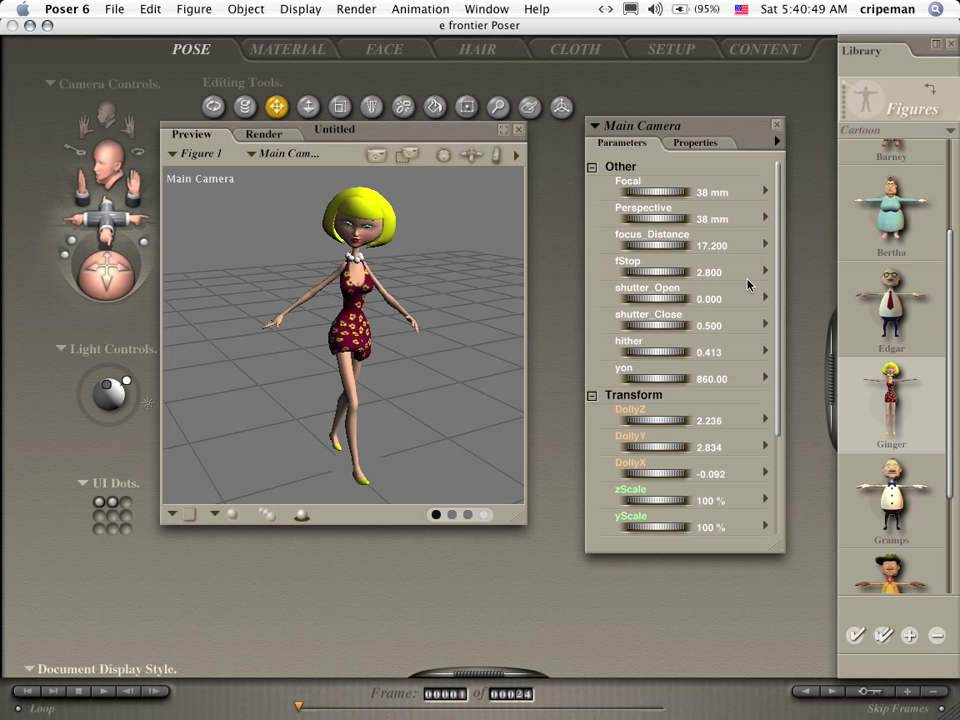
left_click(490, 10)
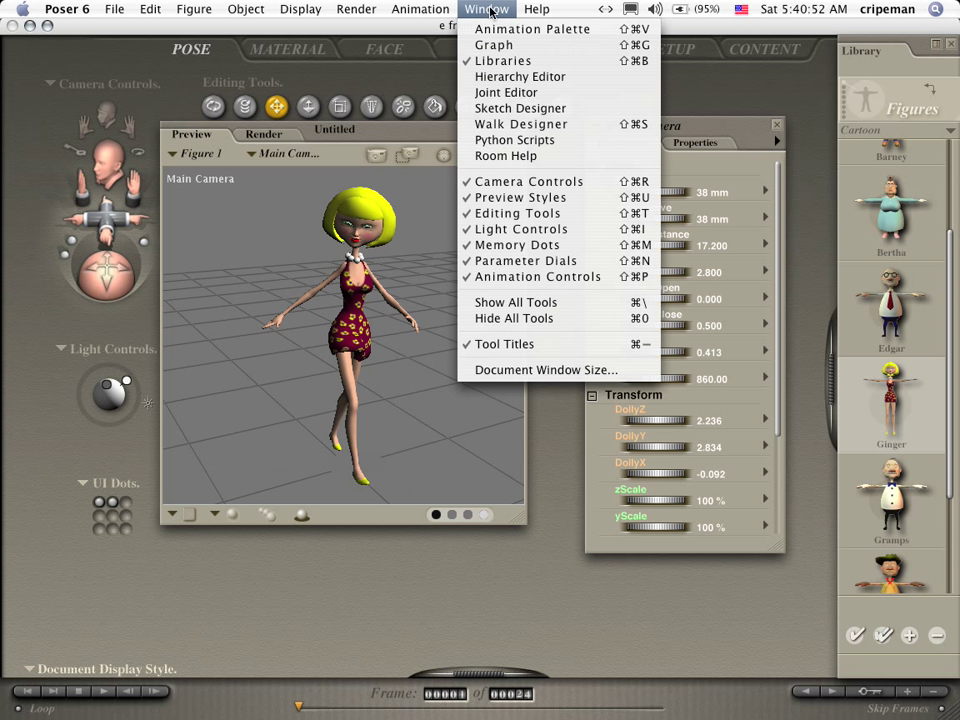
Reapply the walk, always completing the last step, over frames 1–30, then close Walk Designer.
left_click(476, 124)
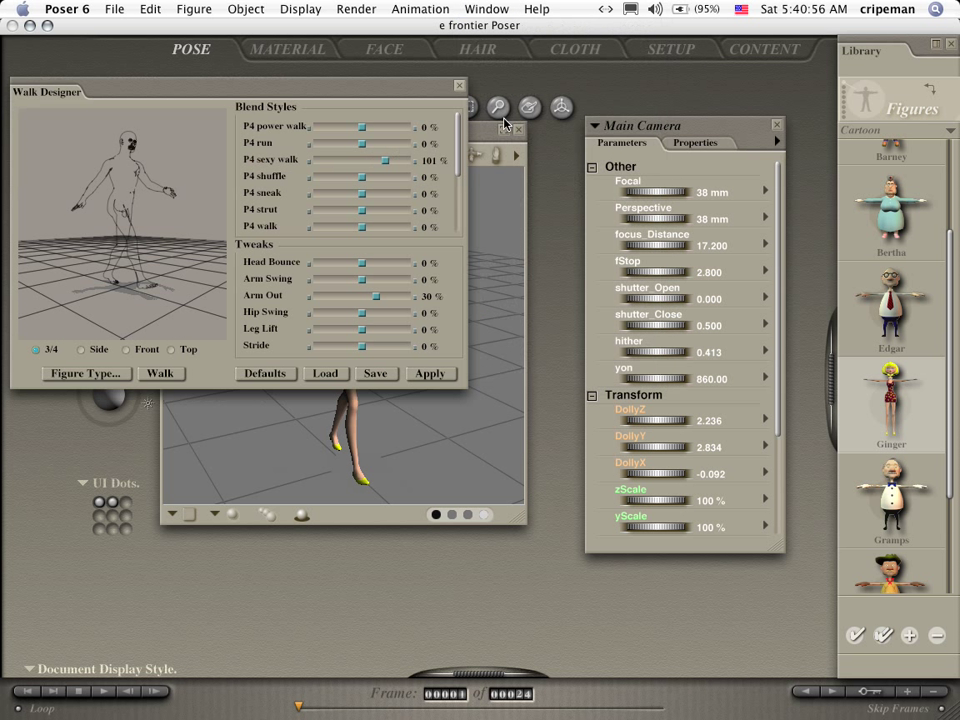
left_click(432, 373)
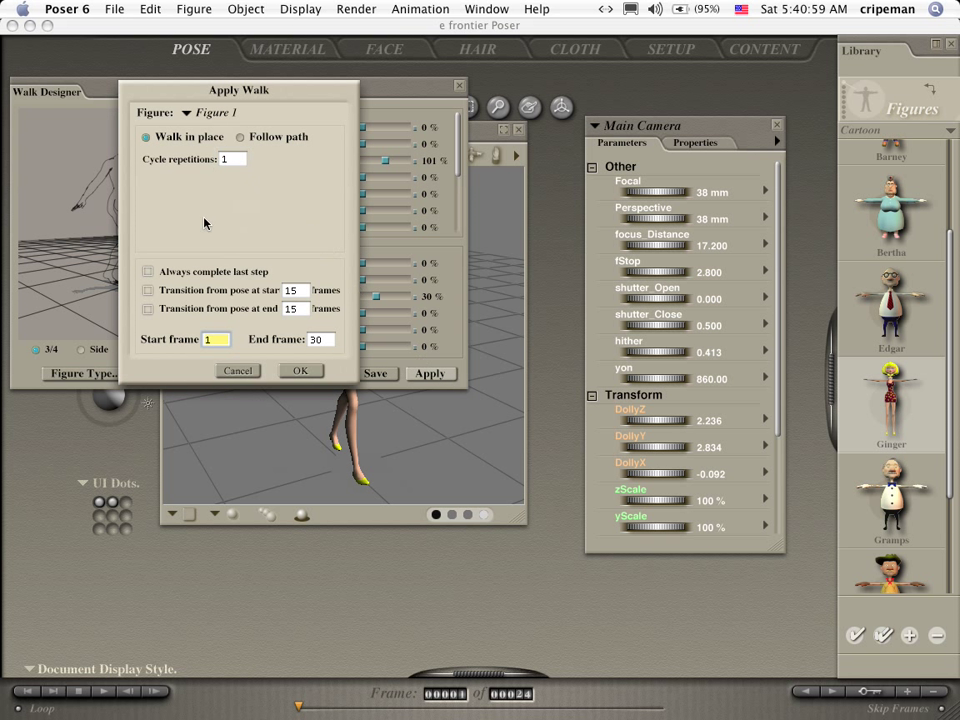
left_click(148, 271)
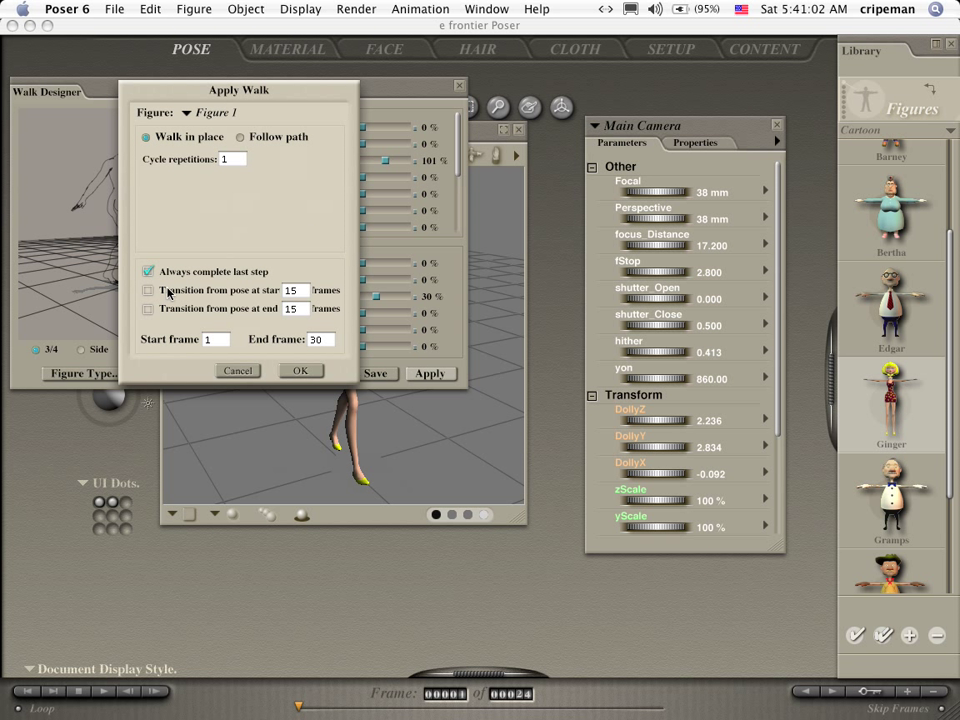
left_click(303, 372)
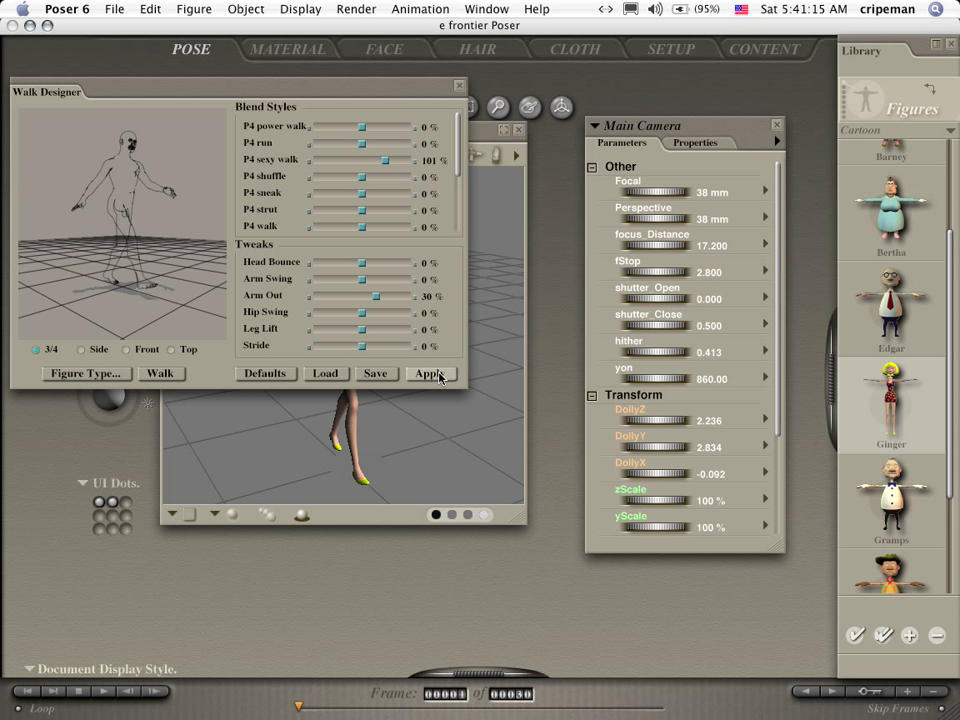
left_click(428, 373)
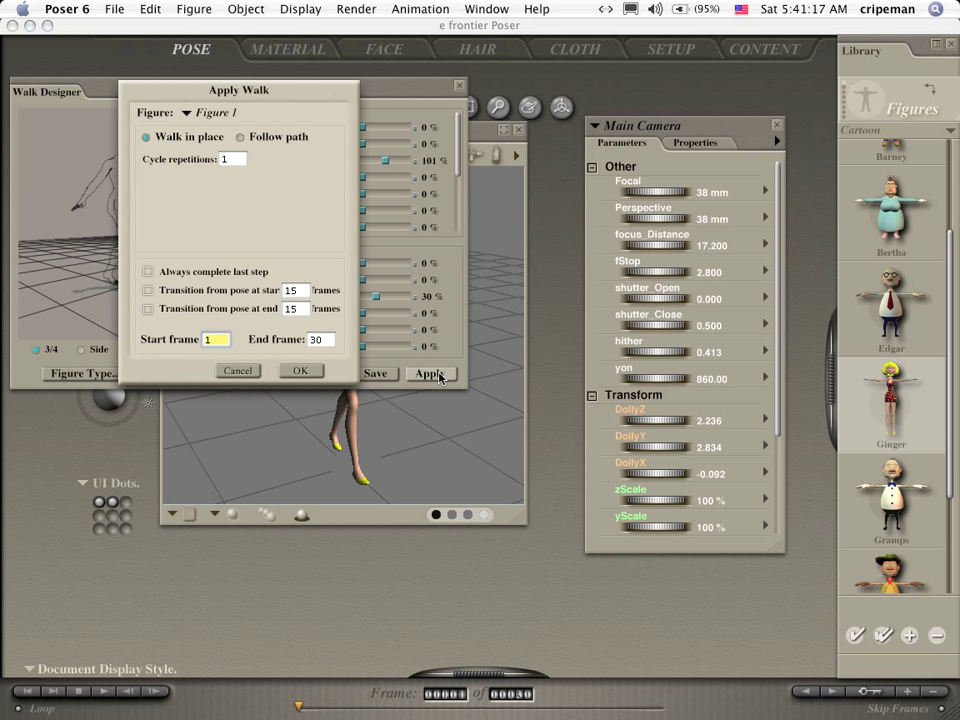
left_click(302, 372)
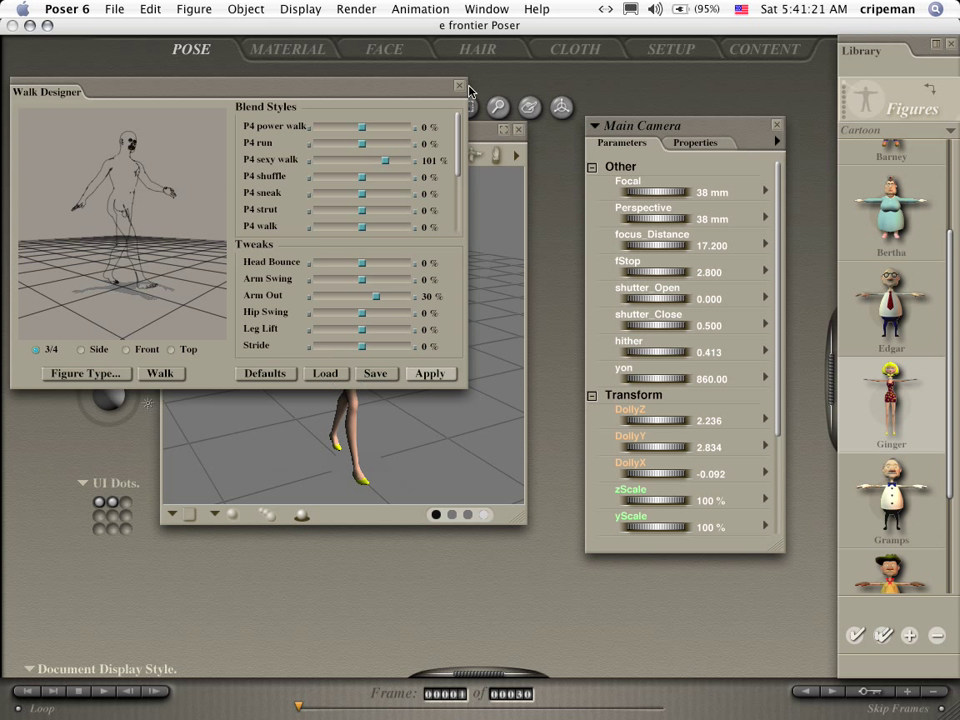
left_click(459, 86)
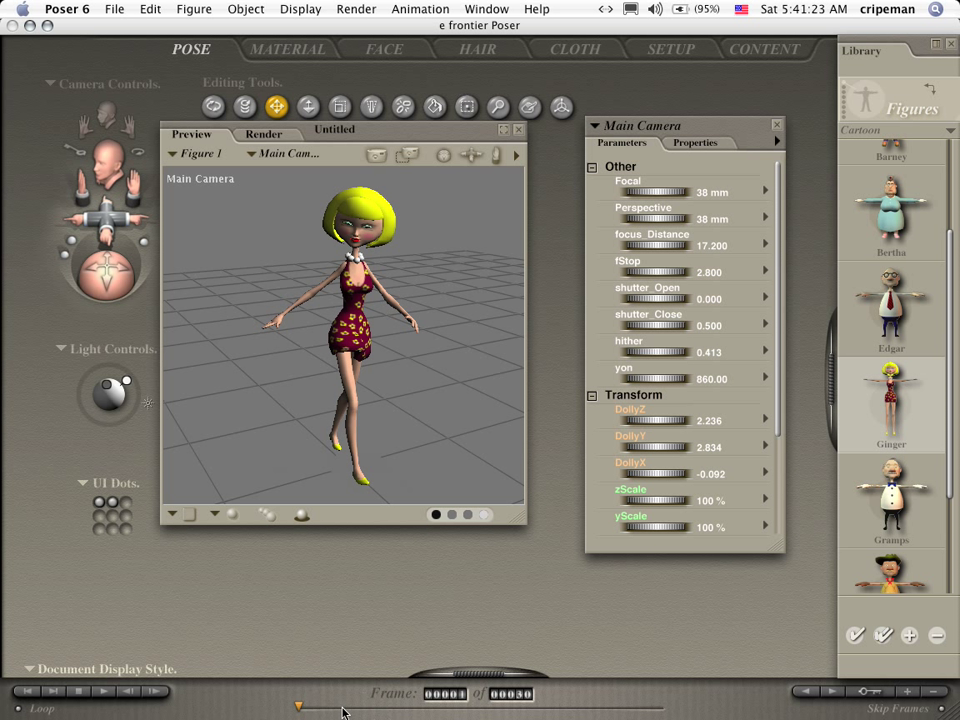
Scrub Ginger's walk forward to frame 24, then on to the final frame 30.
left_click_drag(298, 706, 218, 716)
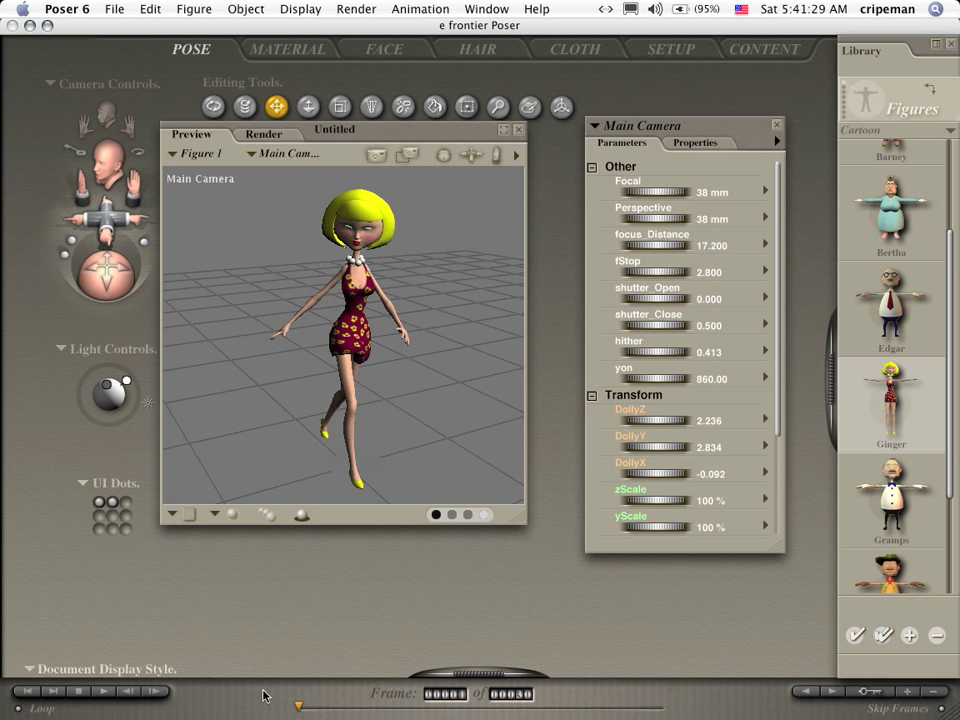
left_click_drag(298, 706, 755, 694)
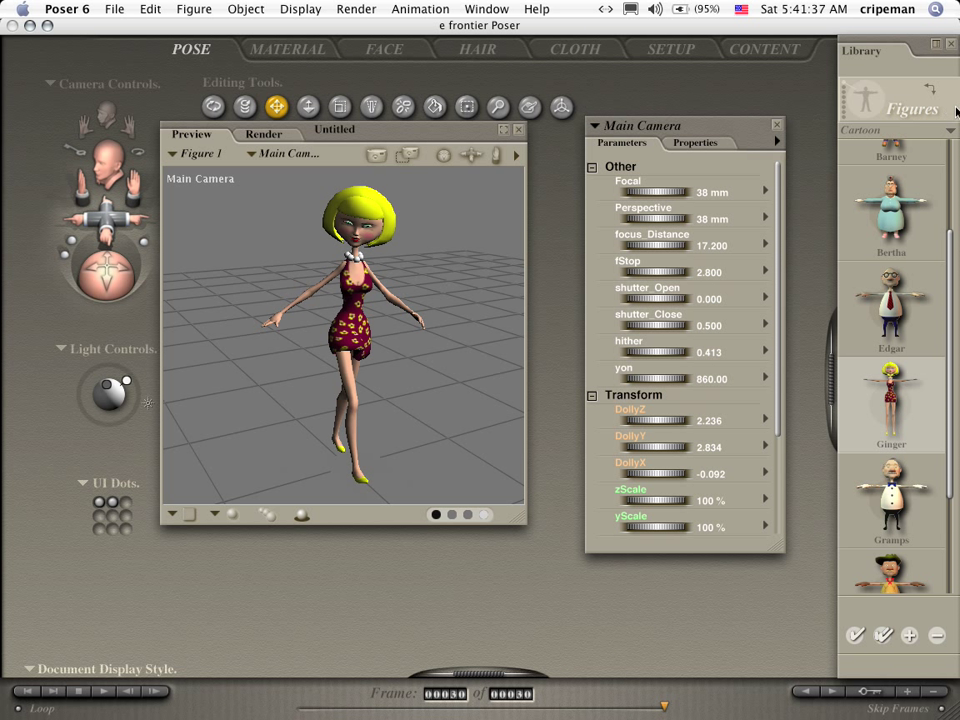
Switch the library to Poses and add a new pose set named 'Sexy'.
left_click(910, 108)
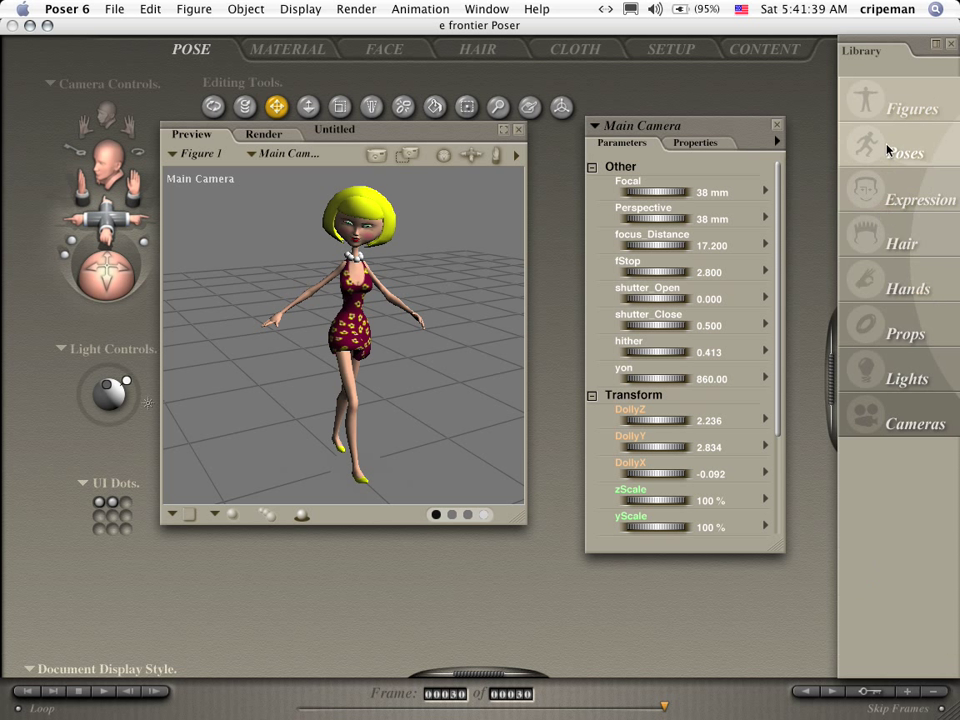
left_click(866, 148)
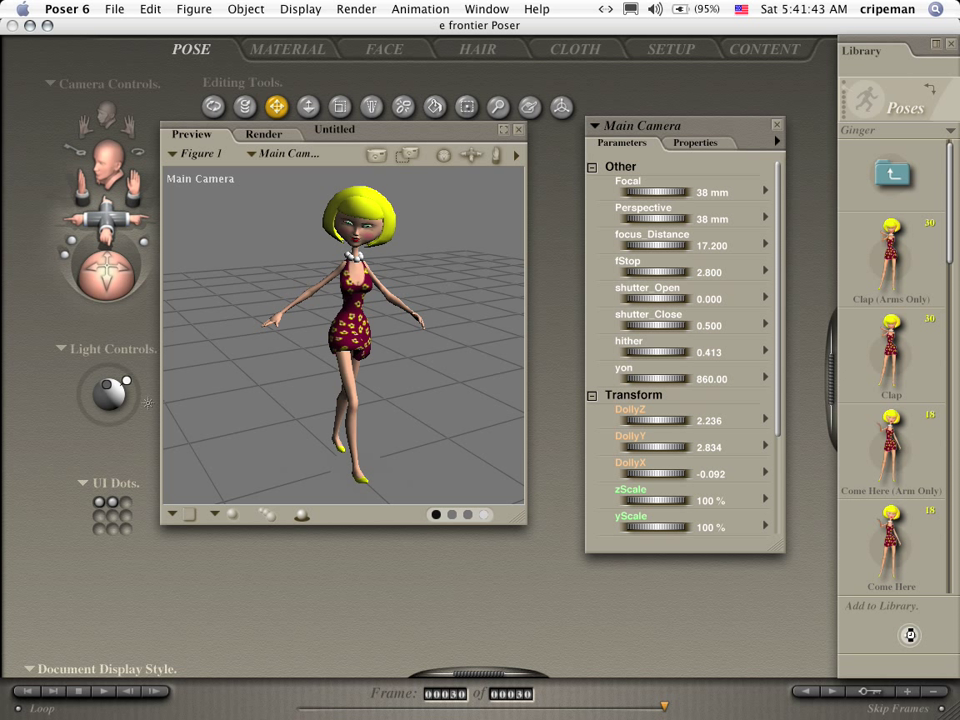
left_click(909, 635)
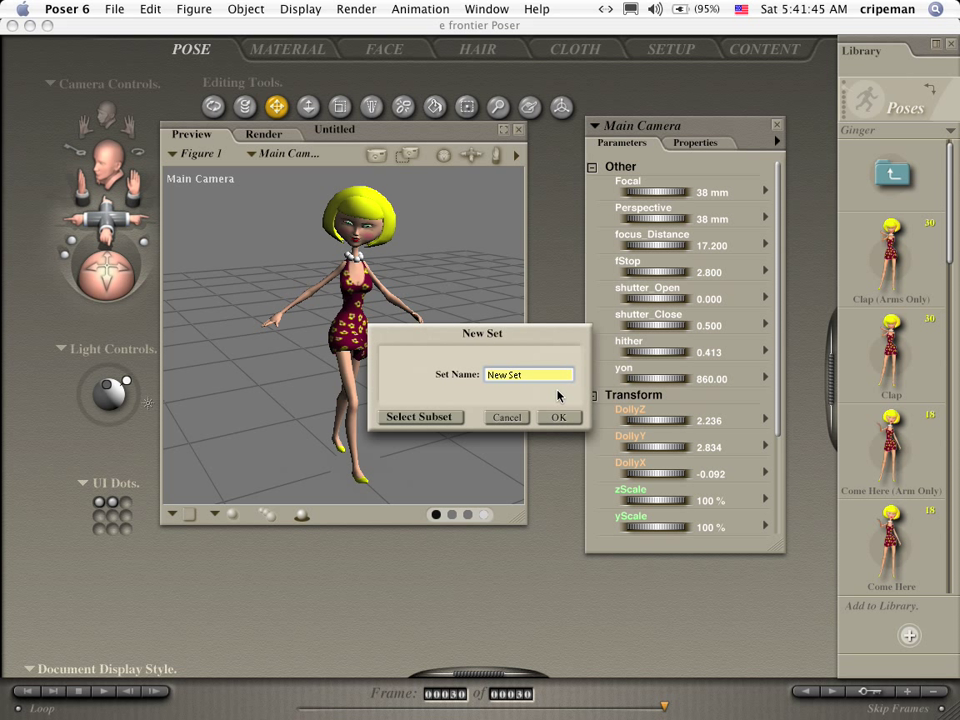
type("Sexy")
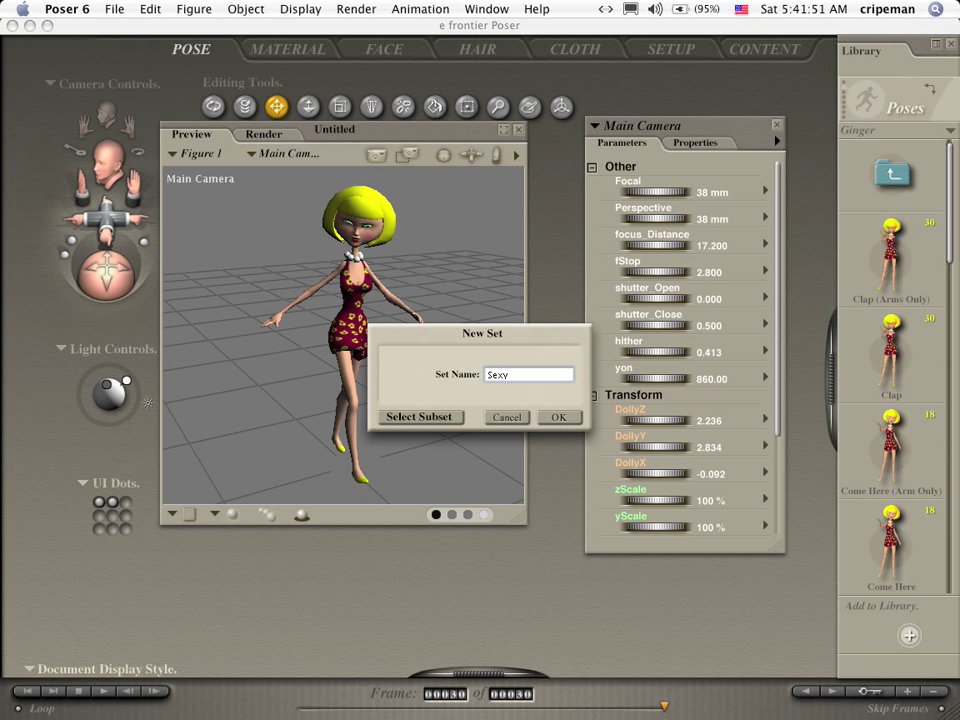
left_click(558, 417)
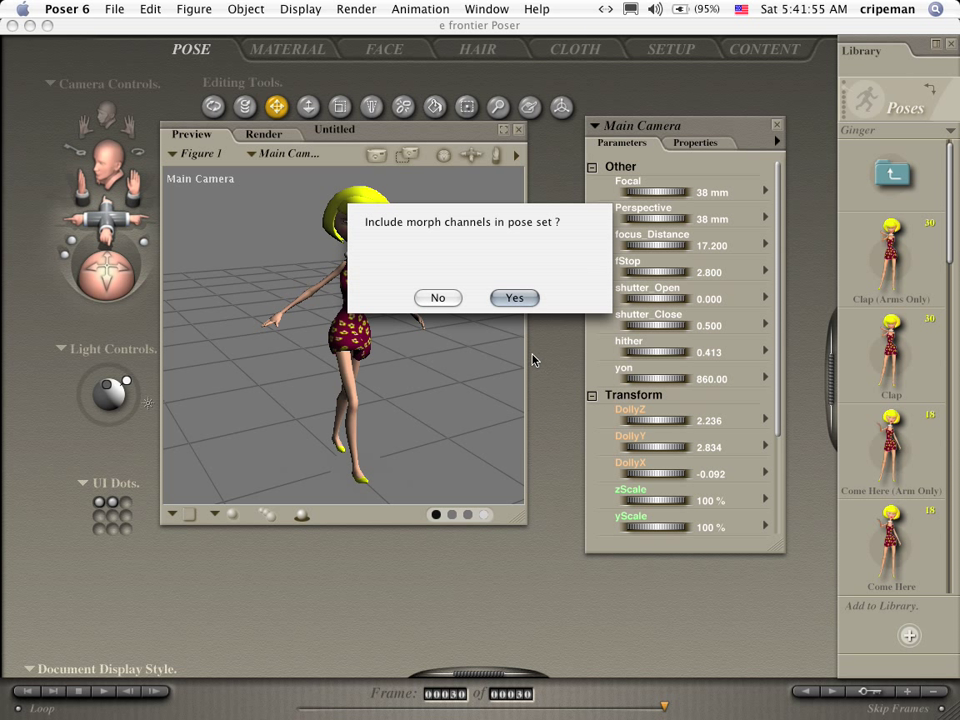
Include morphs, replace the existing entry, save multi-frame 1 to 30, then quit Poser.
left_click(512, 299)
left_click(507, 295)
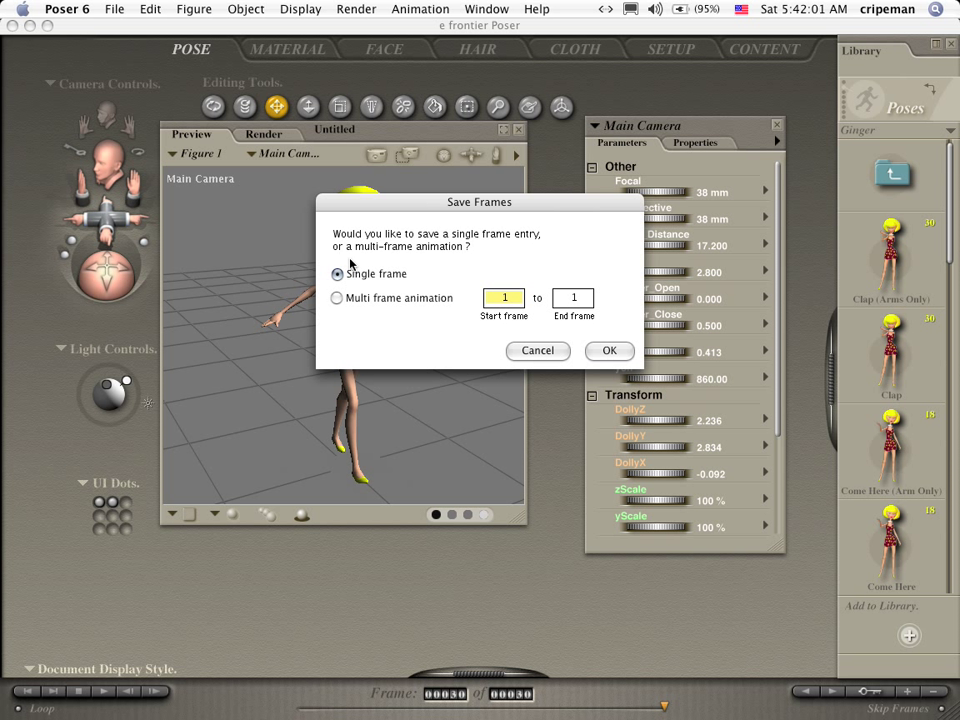
left_click(337, 298)
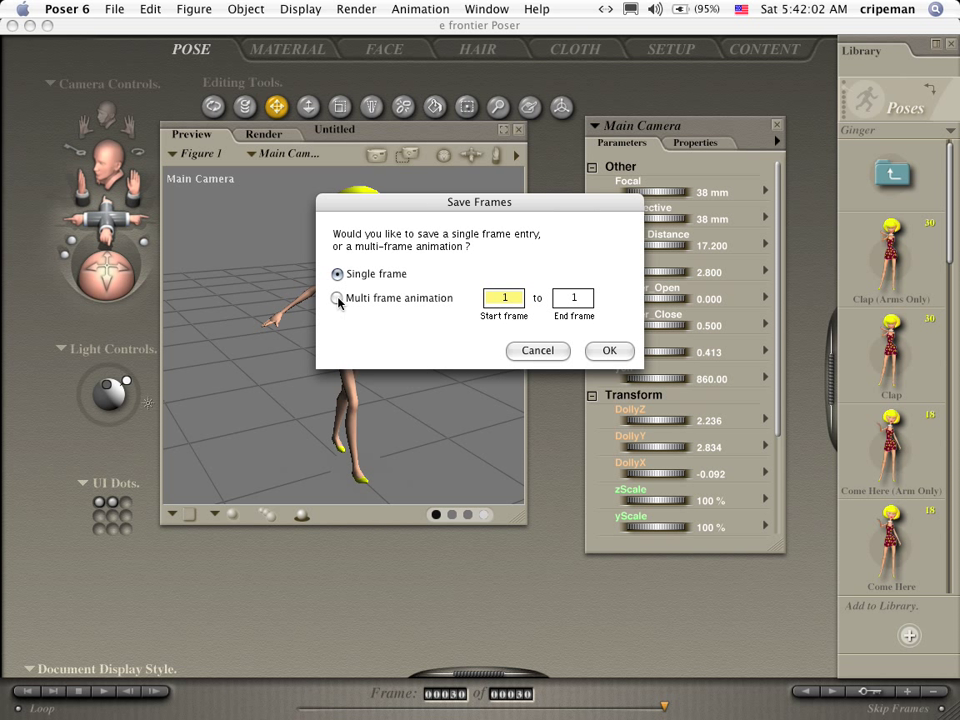
left_click(578, 297)
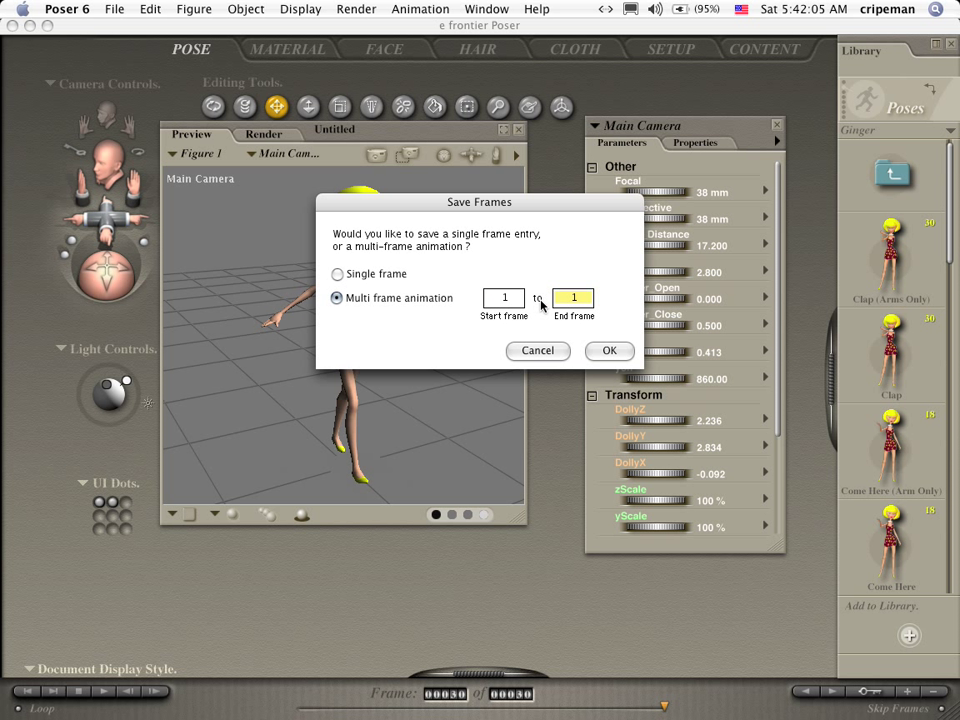
type("30")
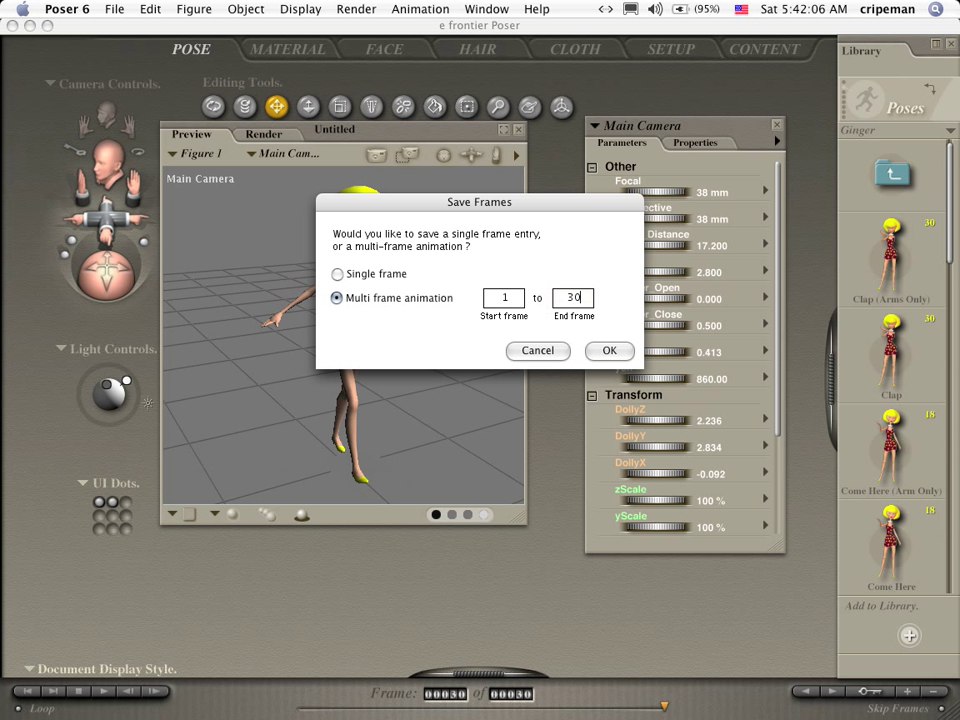
left_click(605, 350)
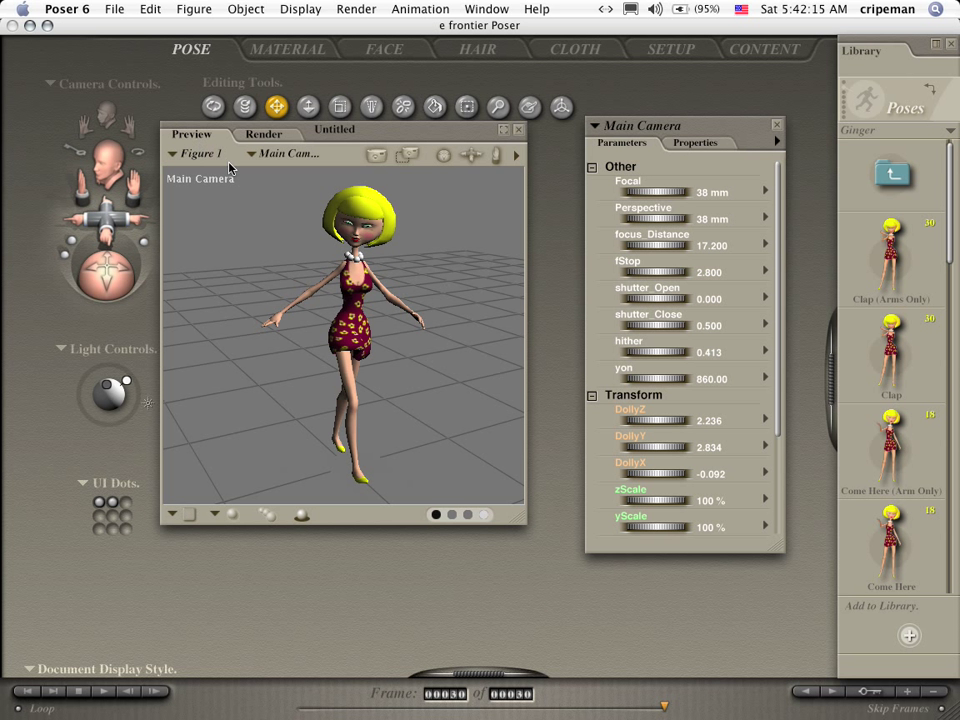
key("super+q")
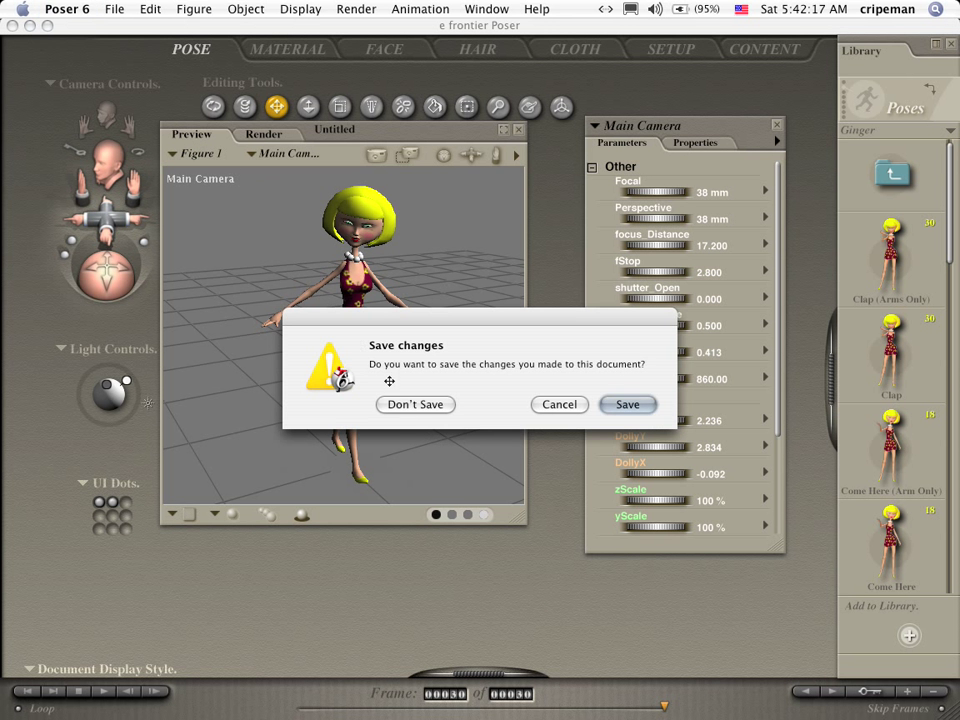
Quit Poser without saving, then orbit and reframe the Carrara camera on Ginger.
left_click(413, 405)
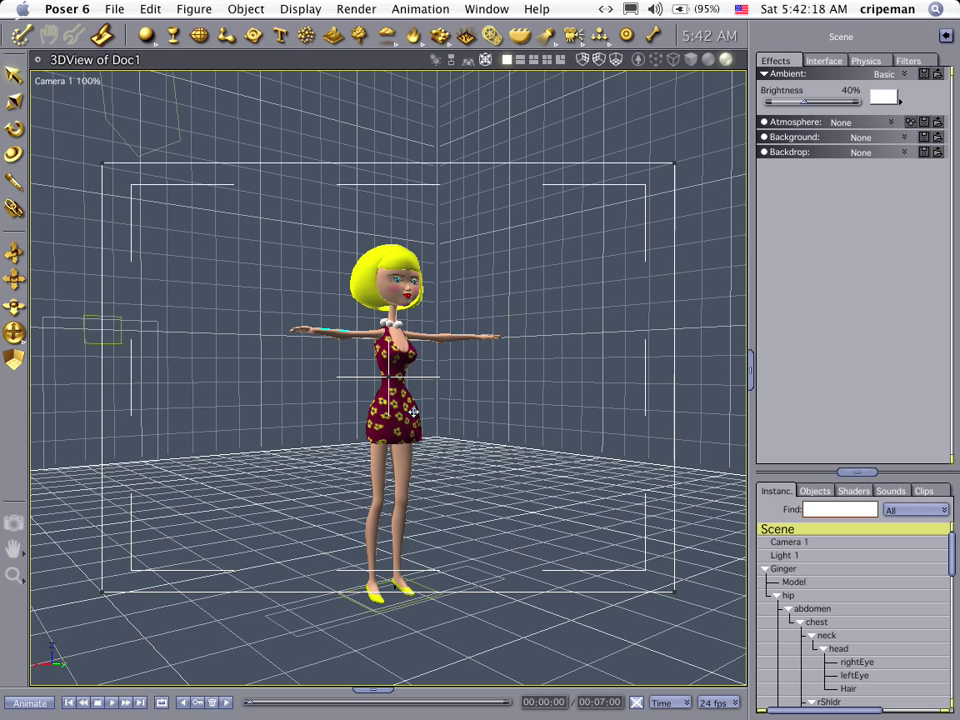
left_click(15, 333)
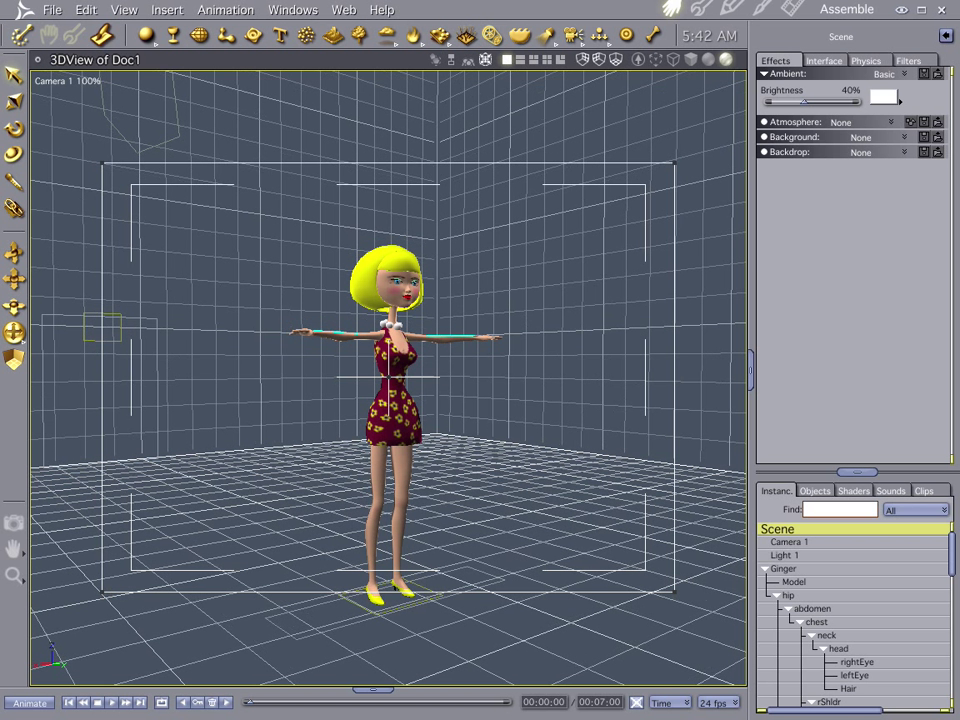
left_click_drag(12, 252, 14, 256)
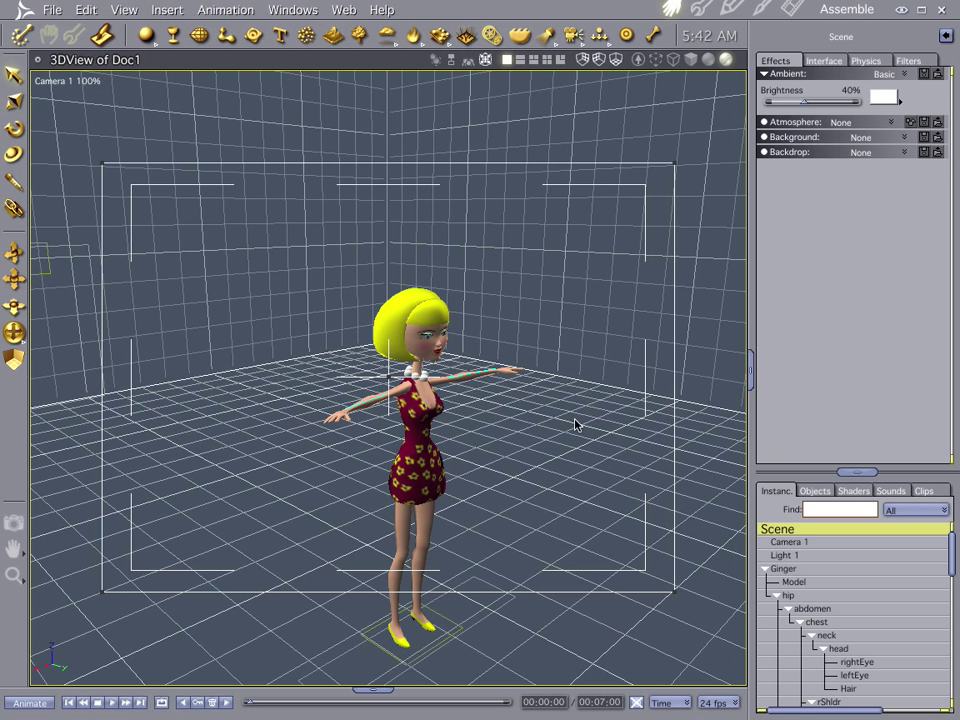
left_click_drag(467, 439, 437, 390)
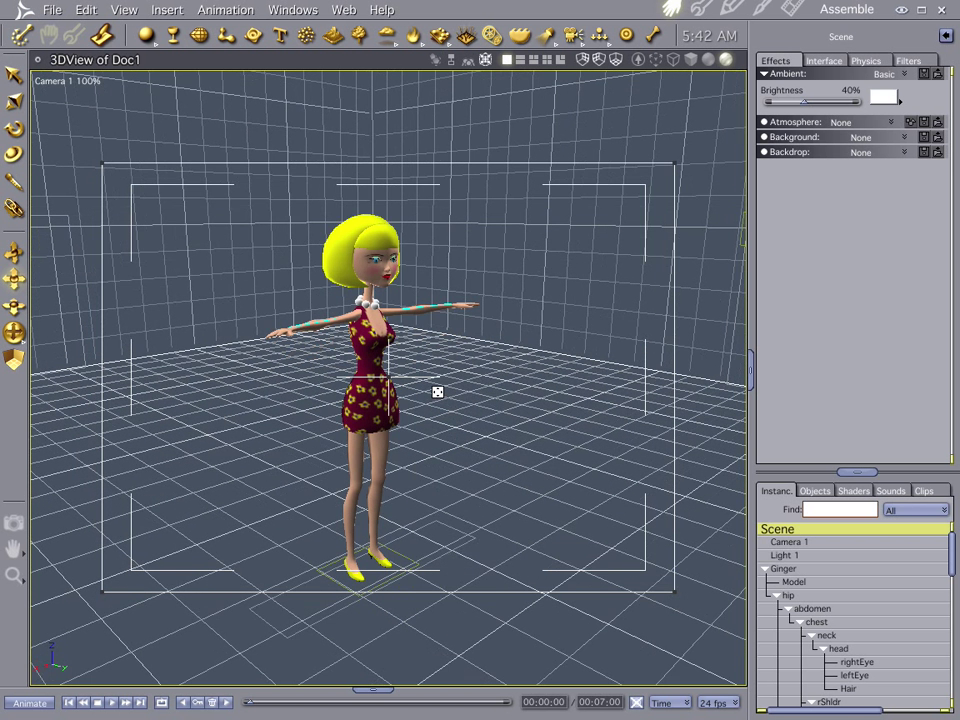
Set the frame rate to 30 fps and collapse Ginger's body-part hierarchy in the Instances tree.
left_click(716, 704)
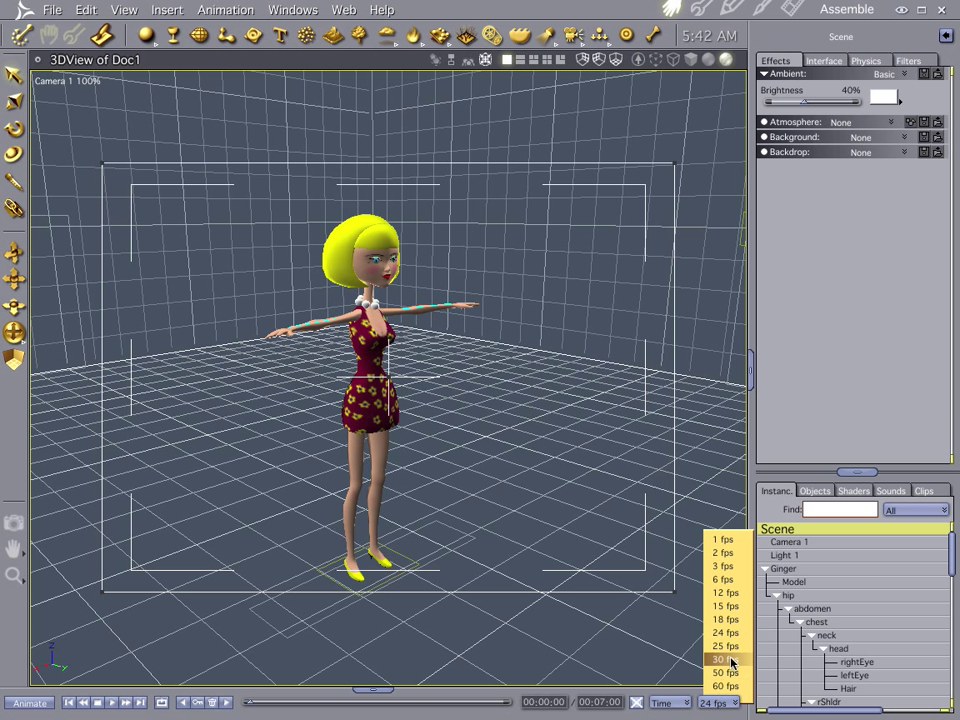
left_click(732, 662)
left_click(387, 690)
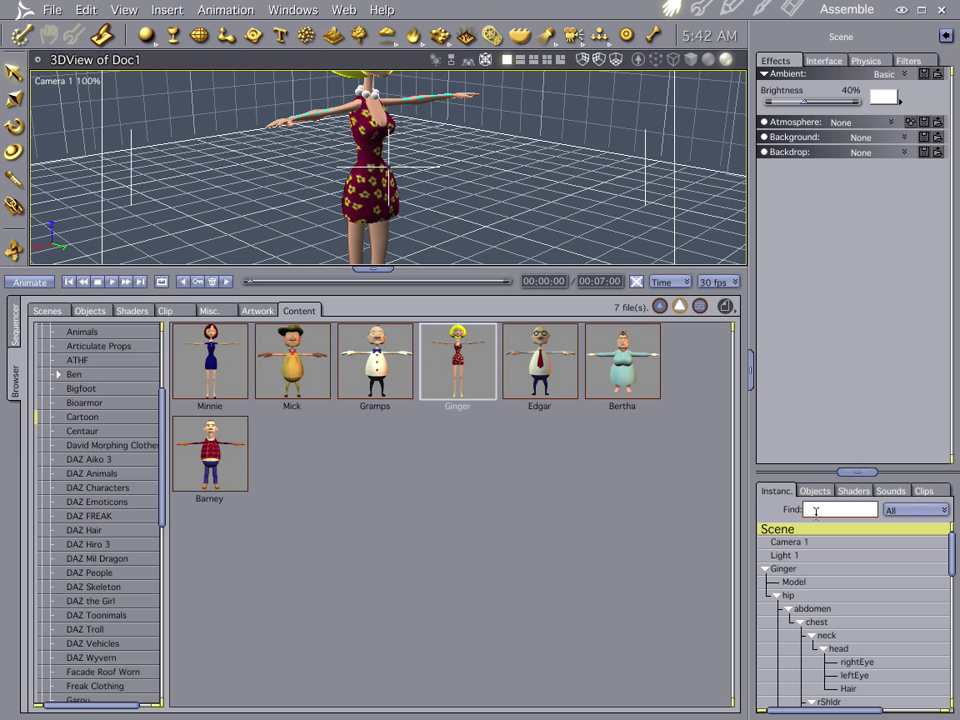
left_click(765, 568)
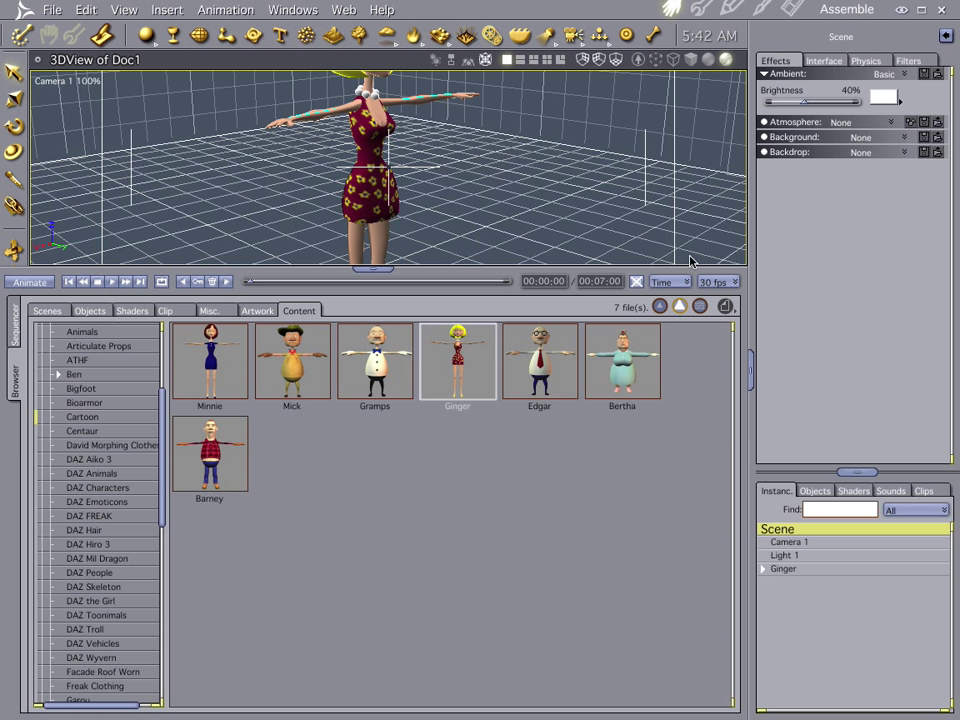
Recheck the frame-rate popup, keep the time display as Time, and close the browser drawer.
left_click(721, 284)
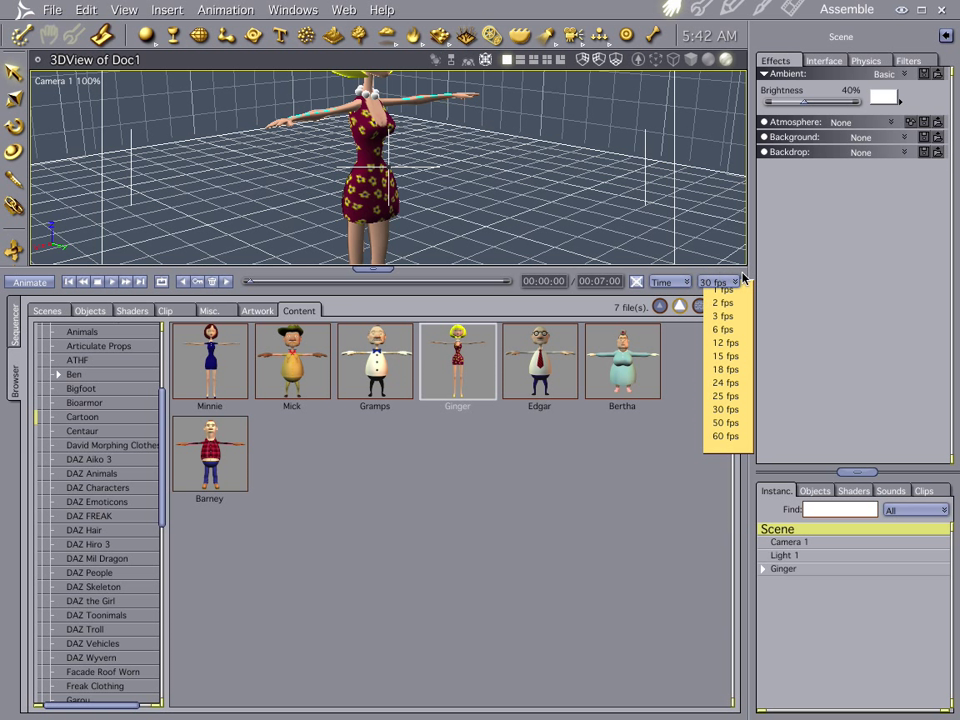
left_click(741, 279)
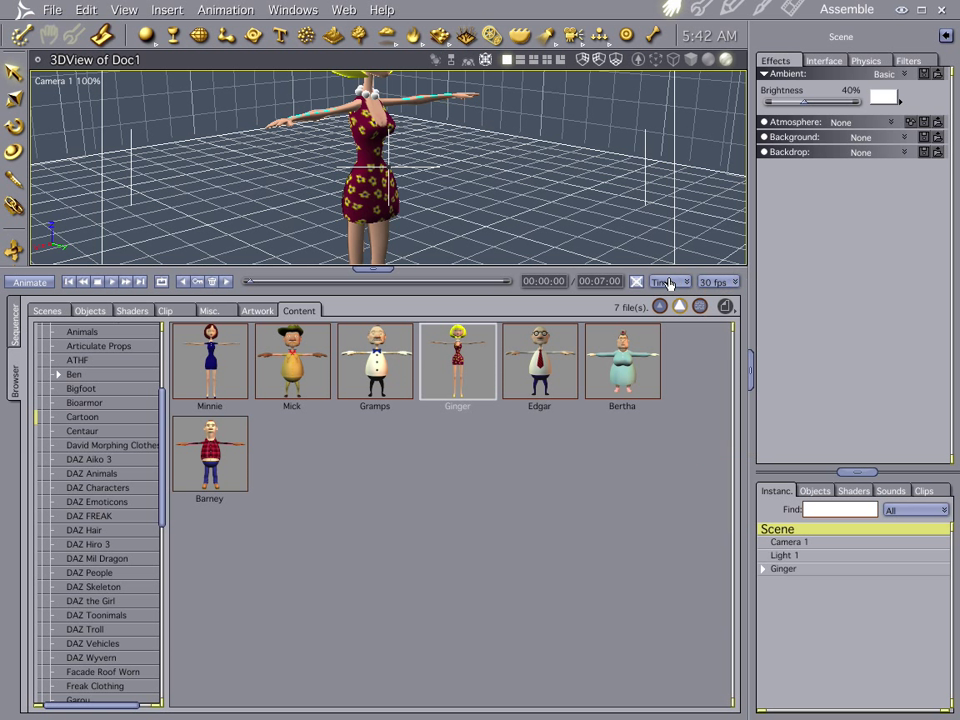
left_click(668, 282)
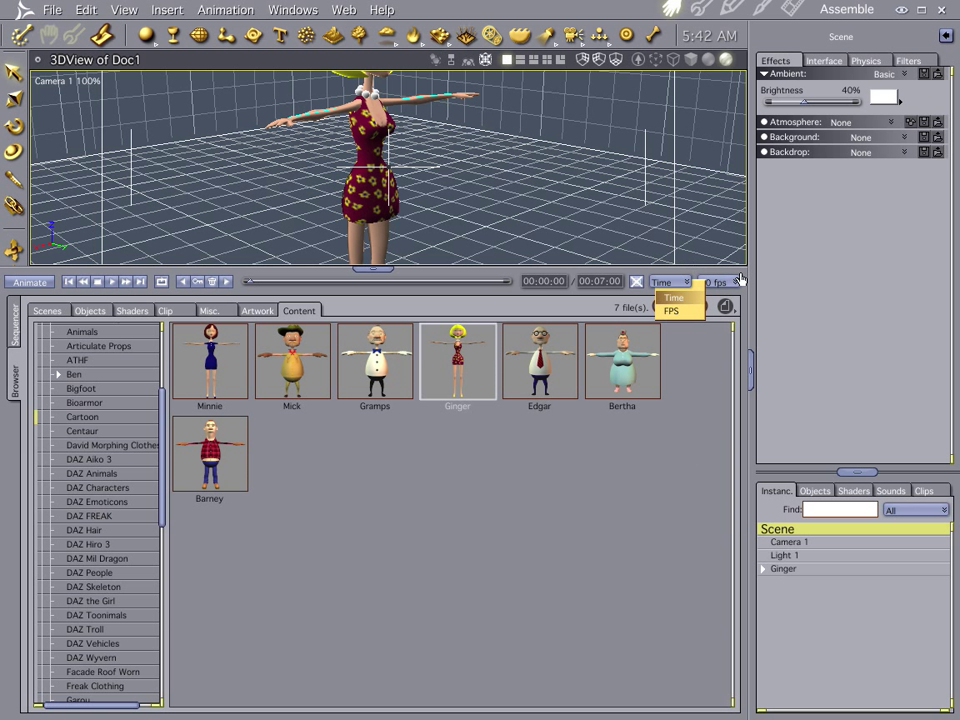
left_click(670, 284)
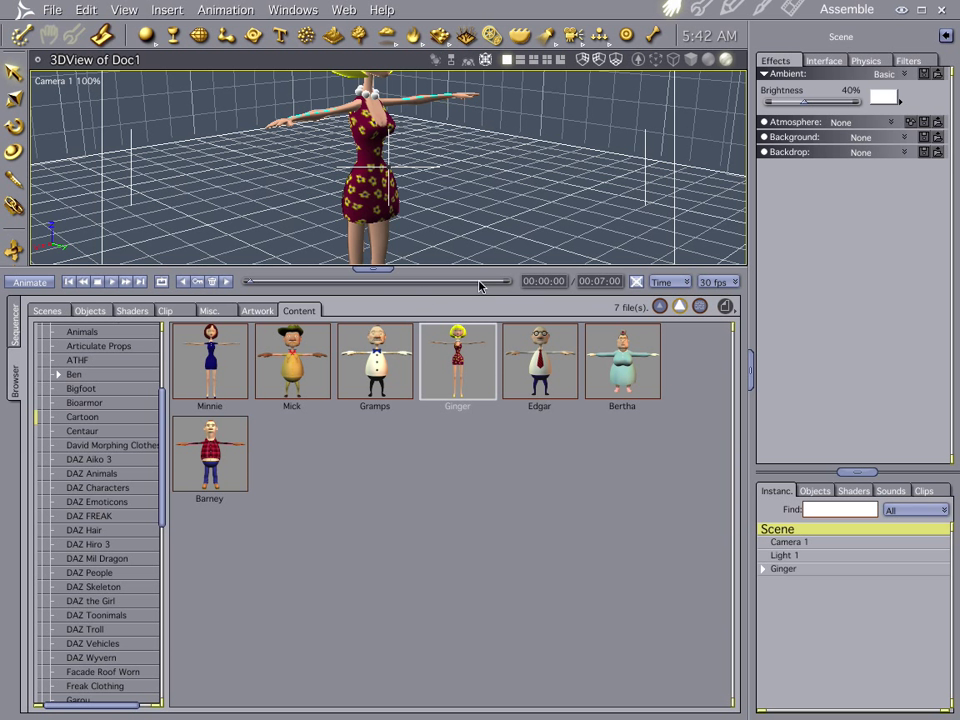
left_click(380, 268)
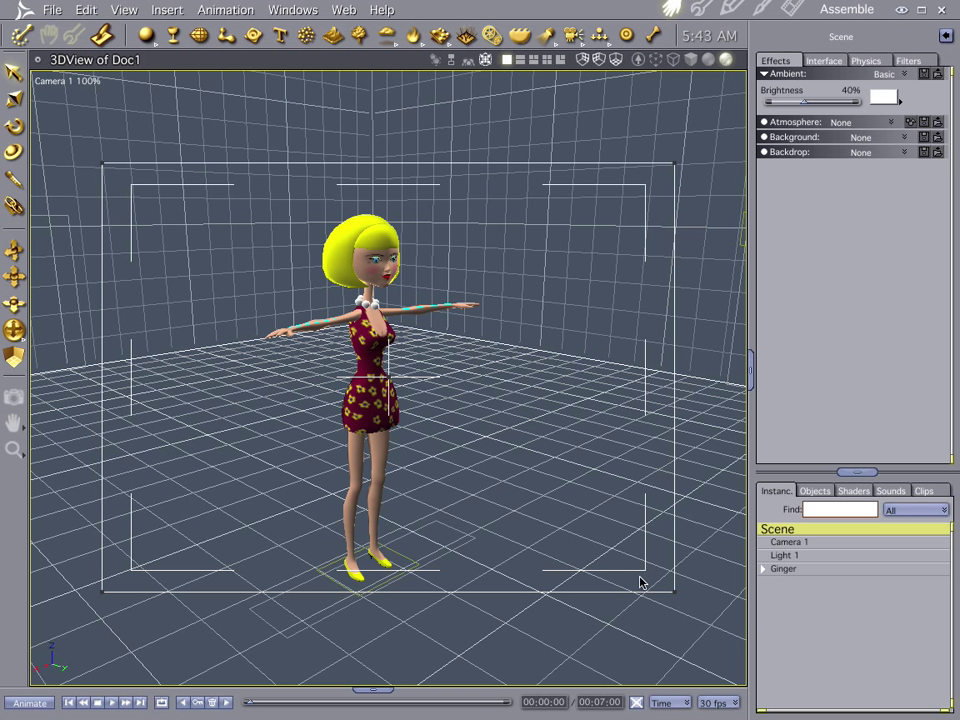
Select Ginger and choose Import > Pose as Clip.
left_click(783, 569)
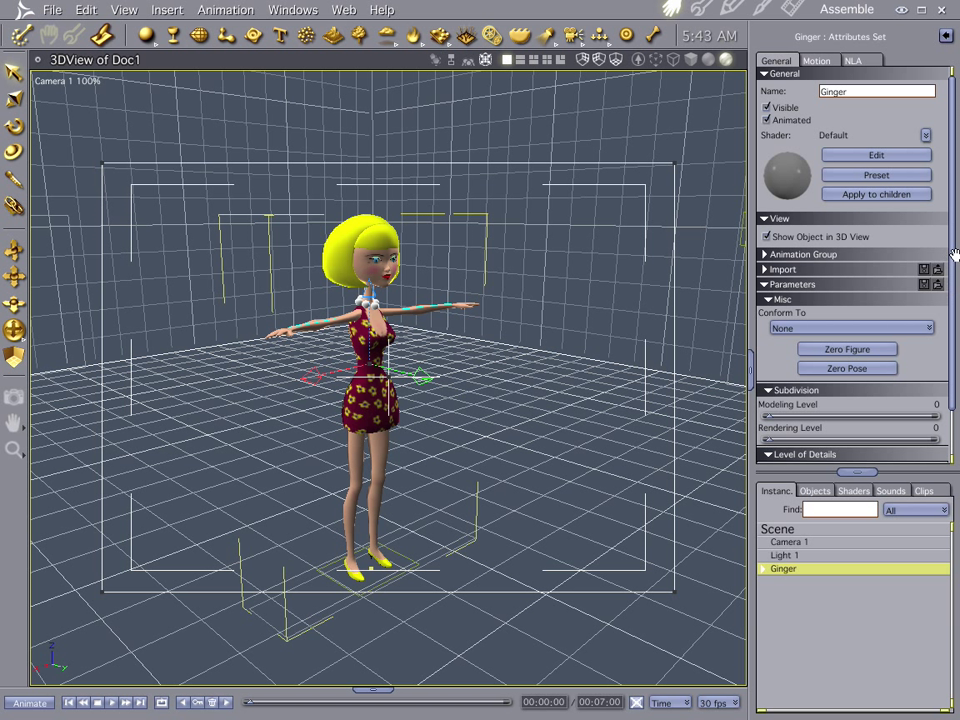
left_click(767, 269)
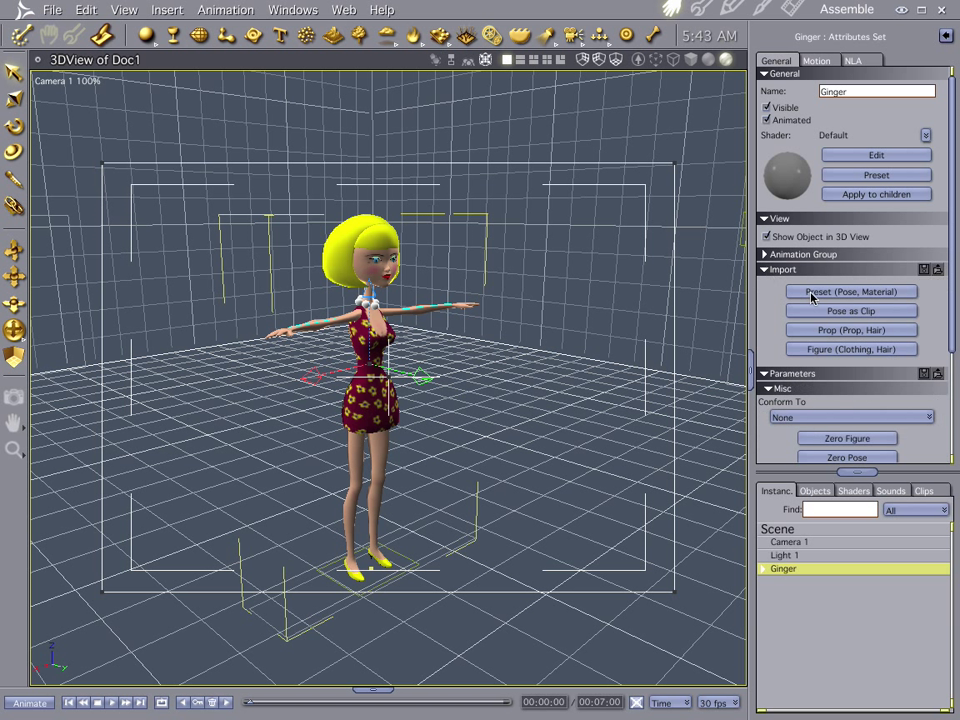
left_click(871, 311)
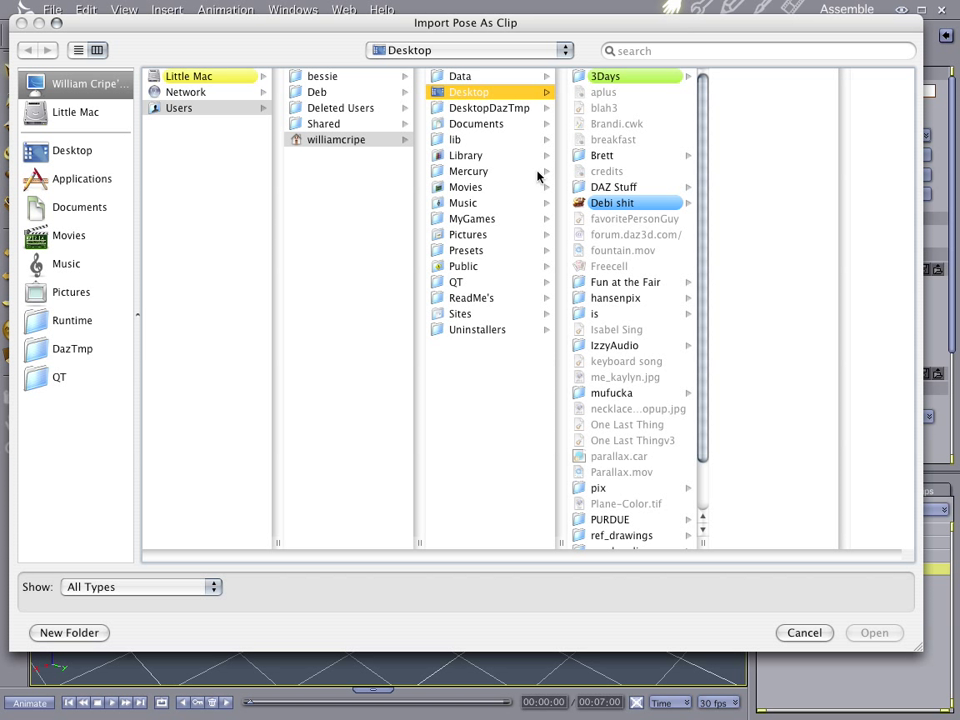
Browse to Runtime > libraries > Pose > Cartoon Poses > Ginger and pick Sexy.p2z.
left_click(75, 320)
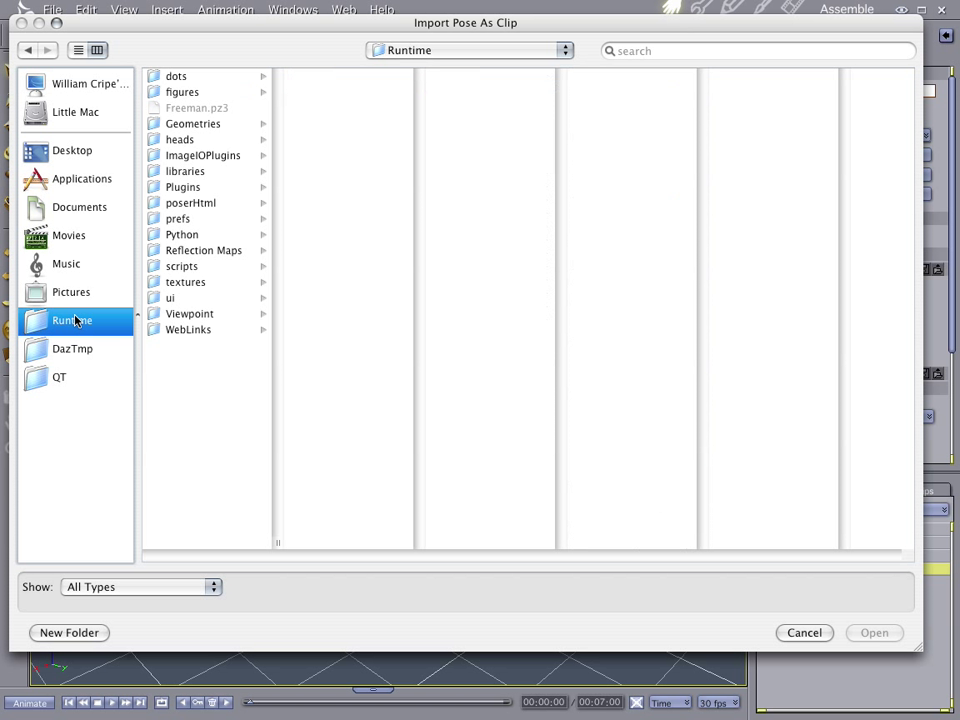
left_click(205, 172)
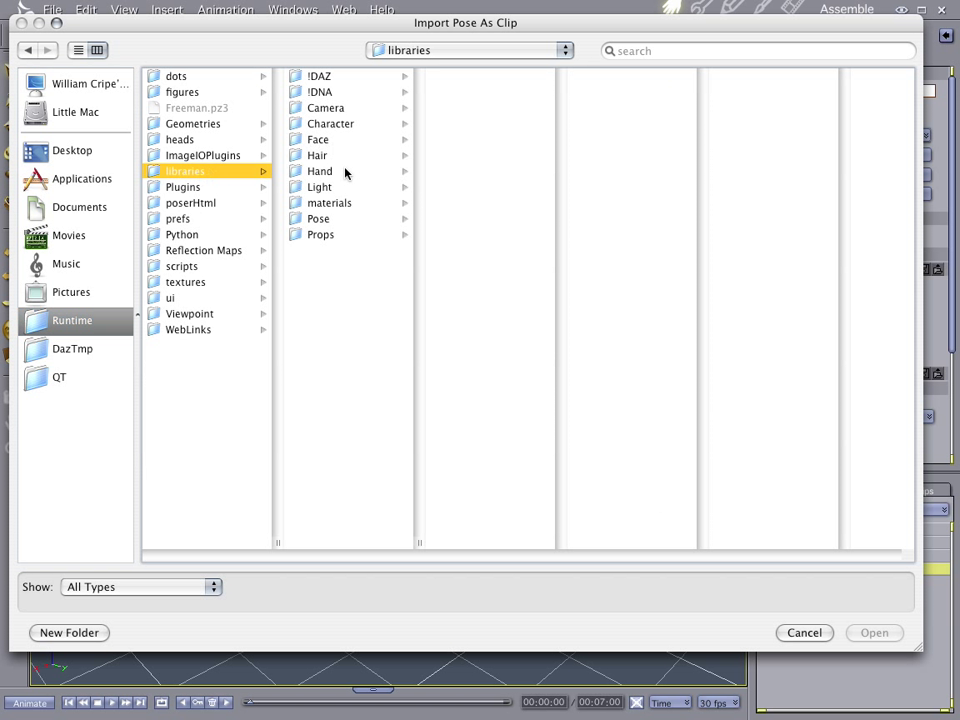
left_click(335, 219)
left_click_drag(564, 206, 568, 234)
left_click(487, 279)
left_click(616, 124)
scroll(840, 165, "down", 3)
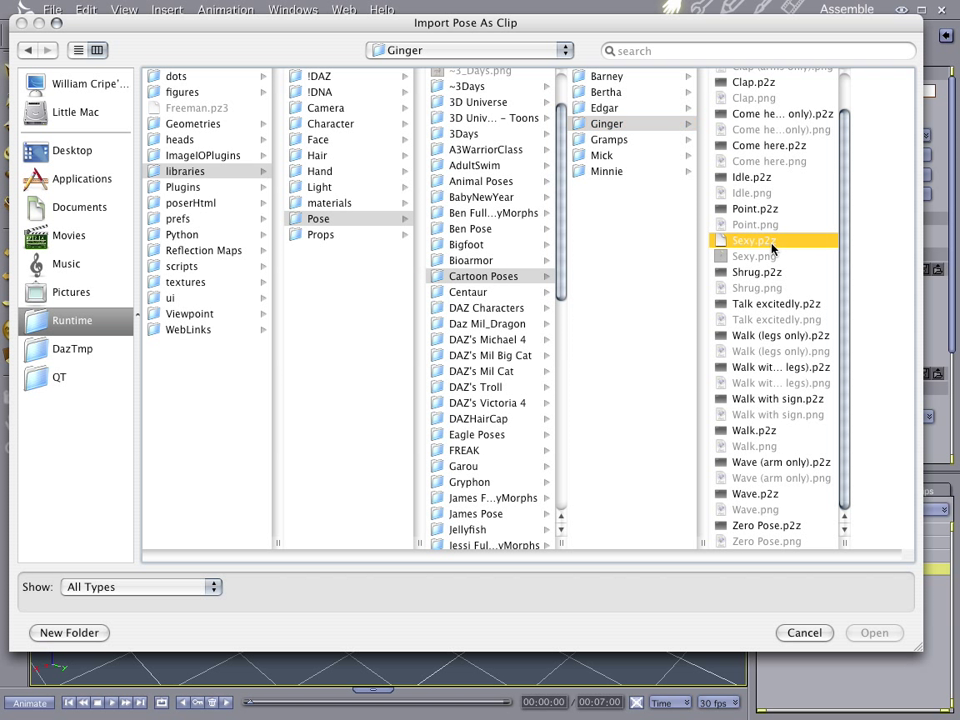
left_click(771, 246)
Apply the Sexy pose to Ginger with limits turned off.
left_click(874, 632)
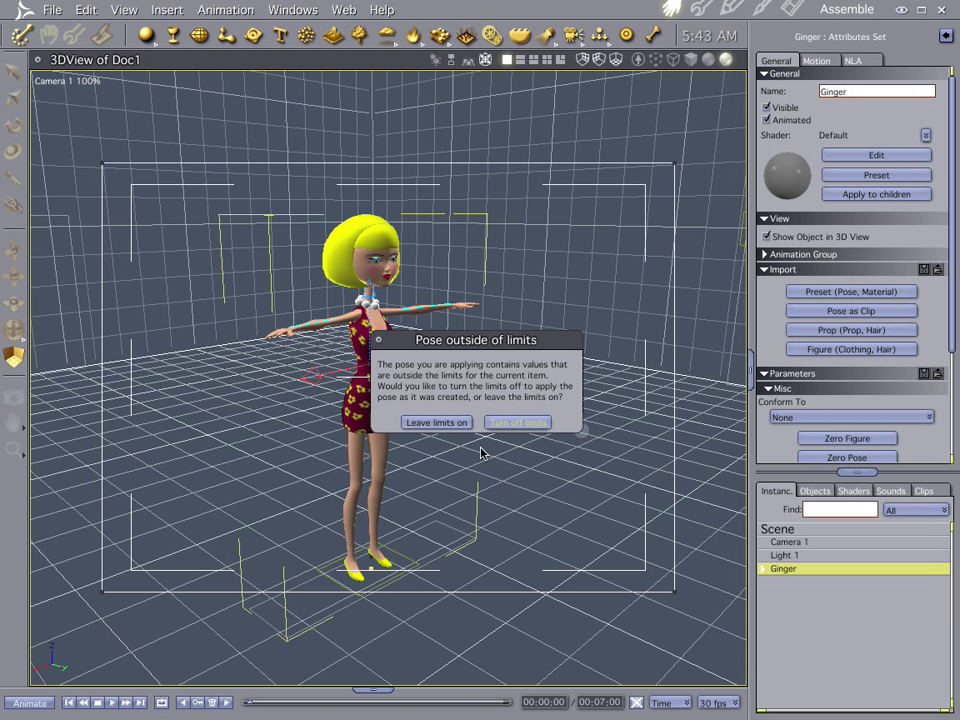
left_click(512, 423)
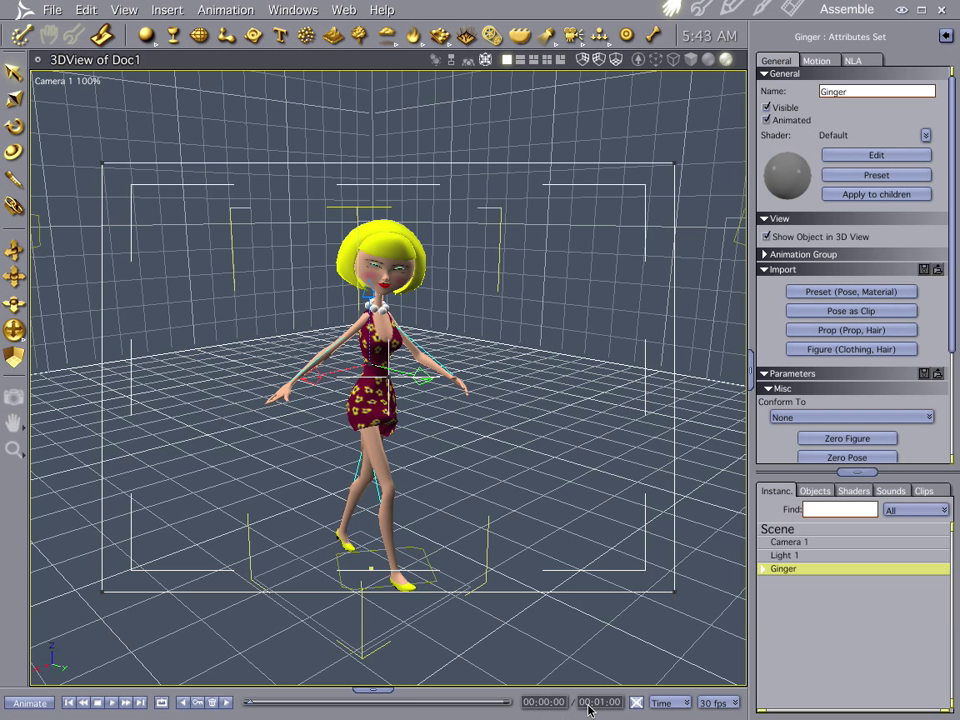
left_click(372, 690)
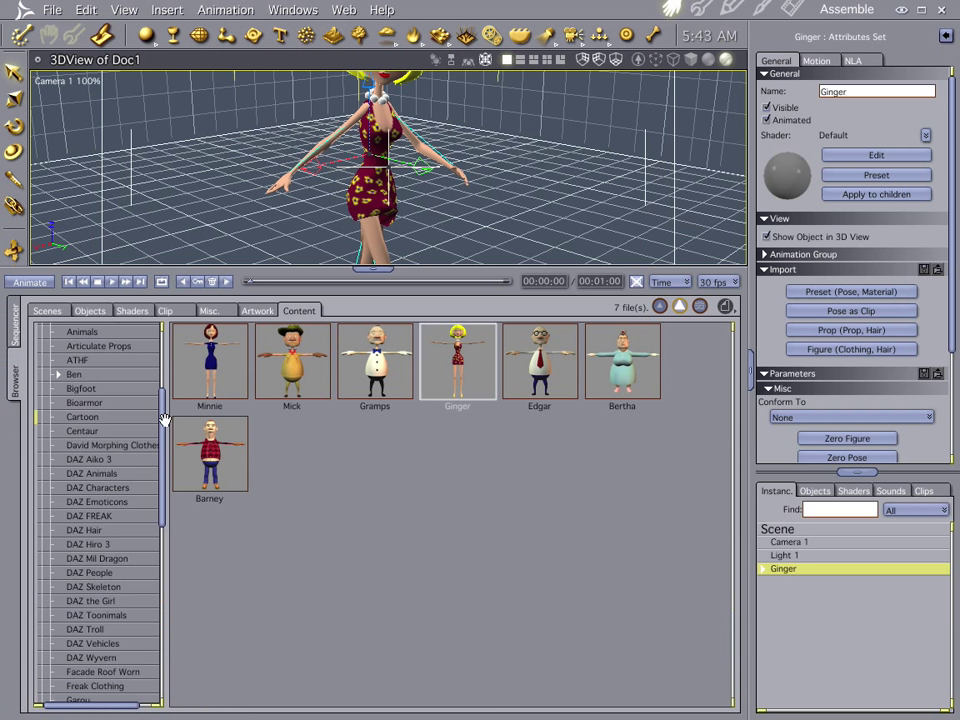
Shorten the animation range to 1 second and select the walk clip on Ginger's track.
left_click(14, 336)
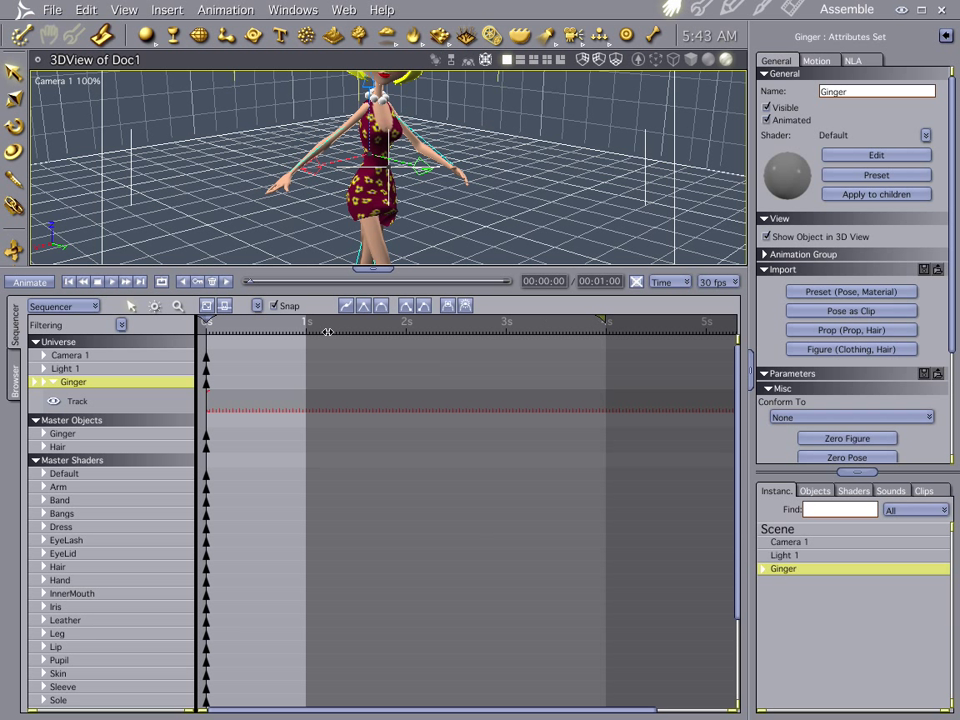
left_click_drag(328, 332, 307, 333)
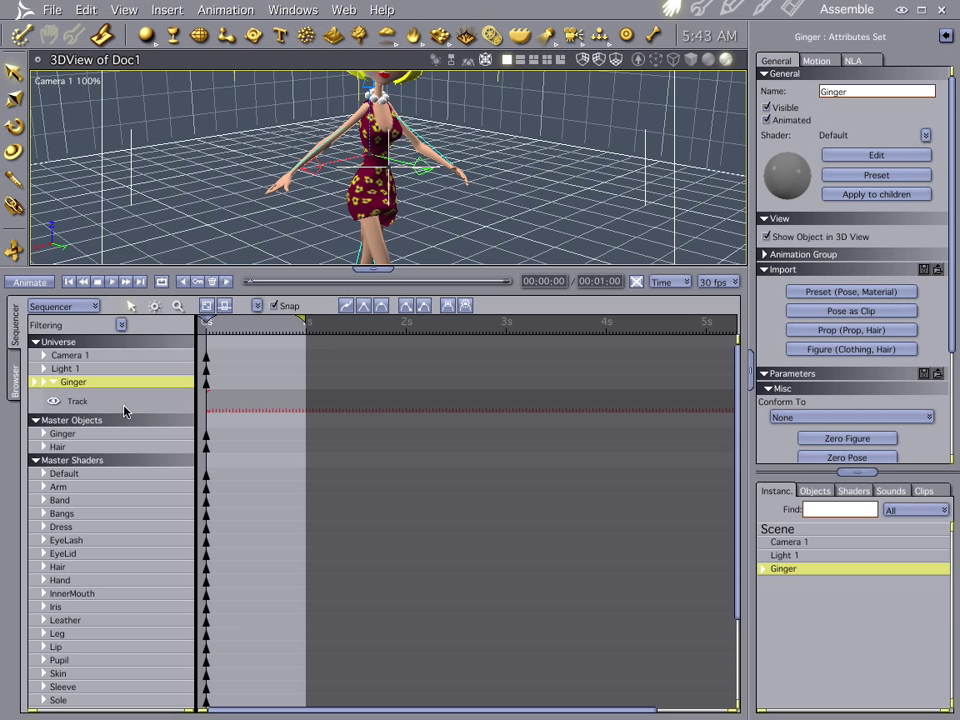
left_click(222, 410)
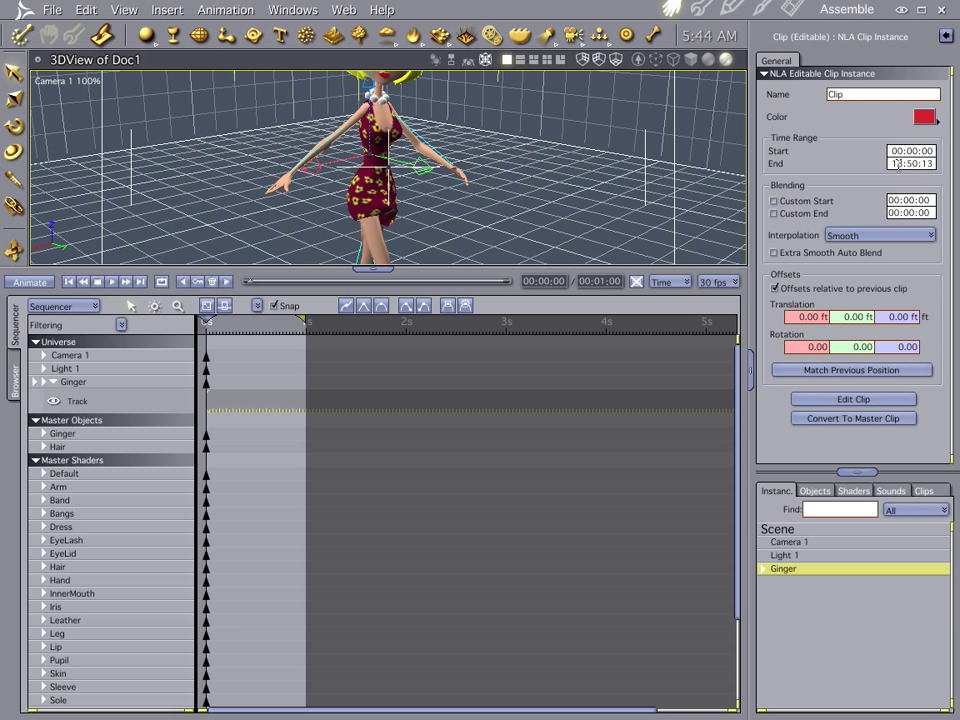
Set the walk clip's end time to 00:01:00 and collapse the timeline for a full-size 3D view.
double_click(897, 163)
double_click(911, 164)
double_click(928, 163)
key("Return")
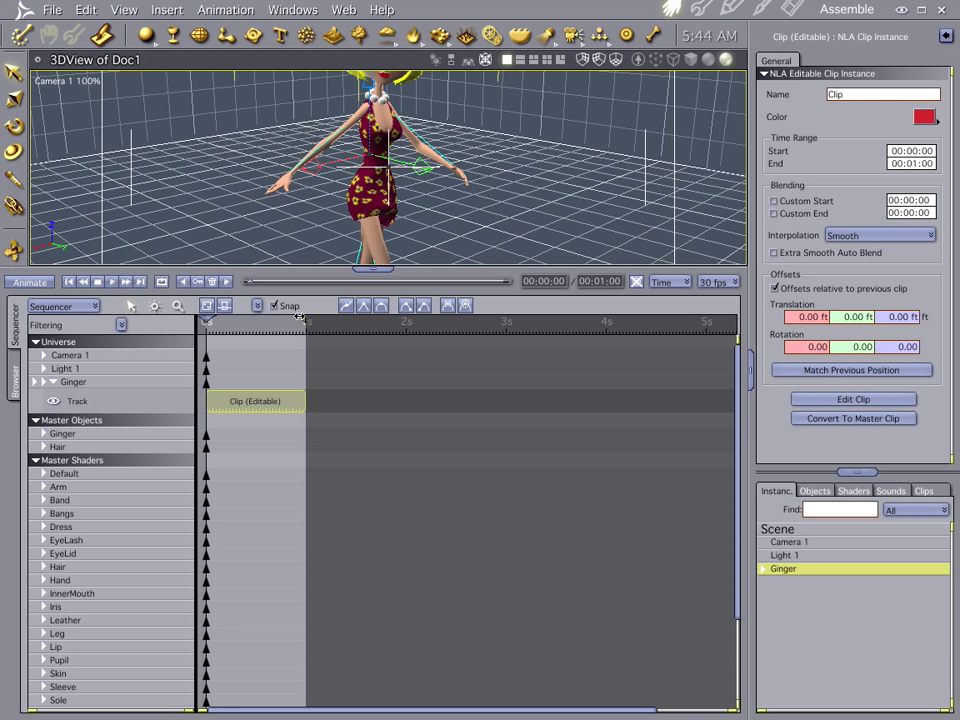
left_click(366, 269)
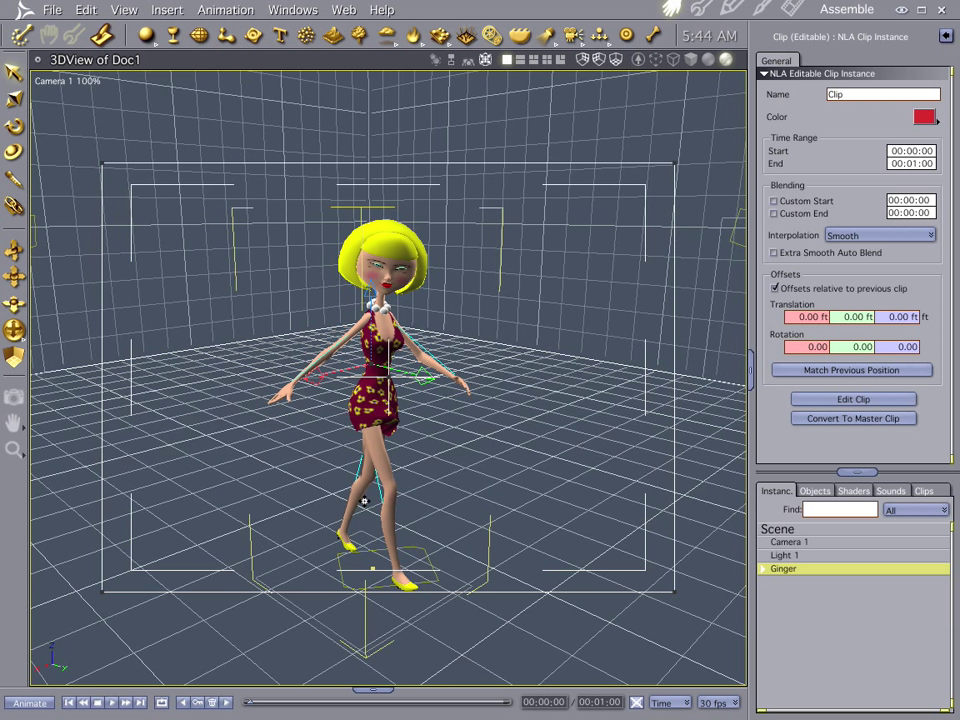
Set the render output to a QuickTime Movie with Animation compression and an alpha channel.
left_click(793, 12)
left_click(850, 53)
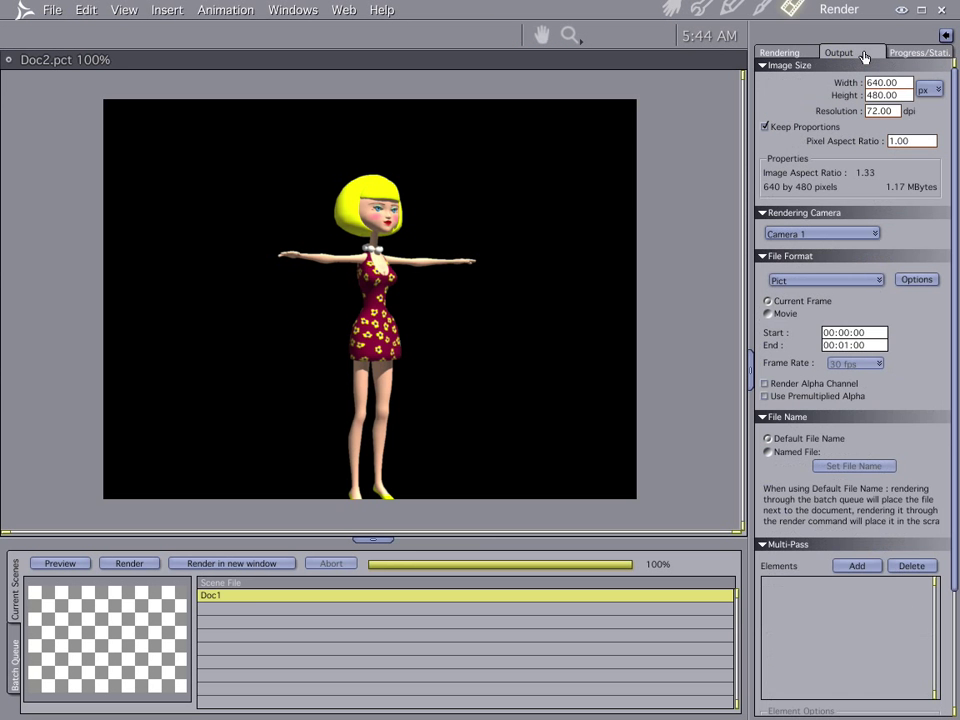
left_click(769, 313)
left_click(917, 280)
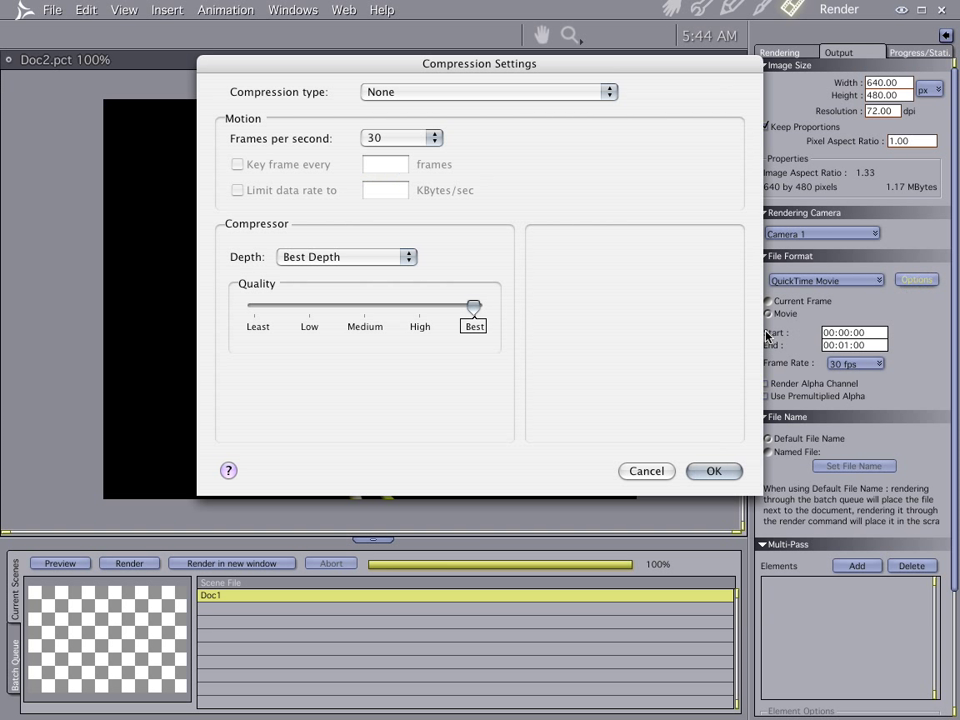
left_click(437, 92)
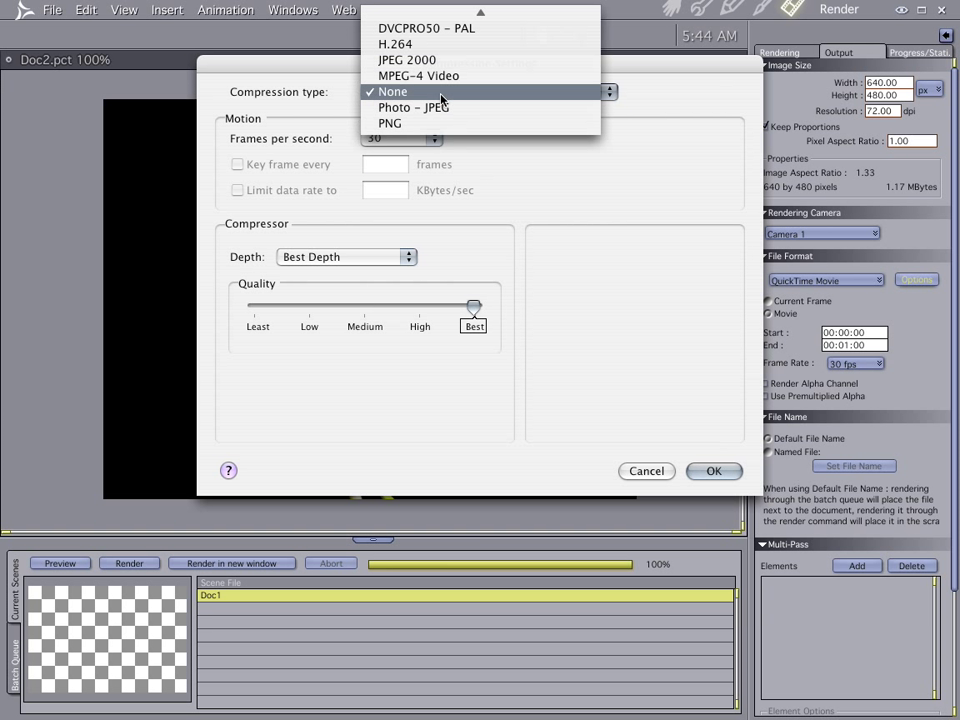
left_click(441, 18)
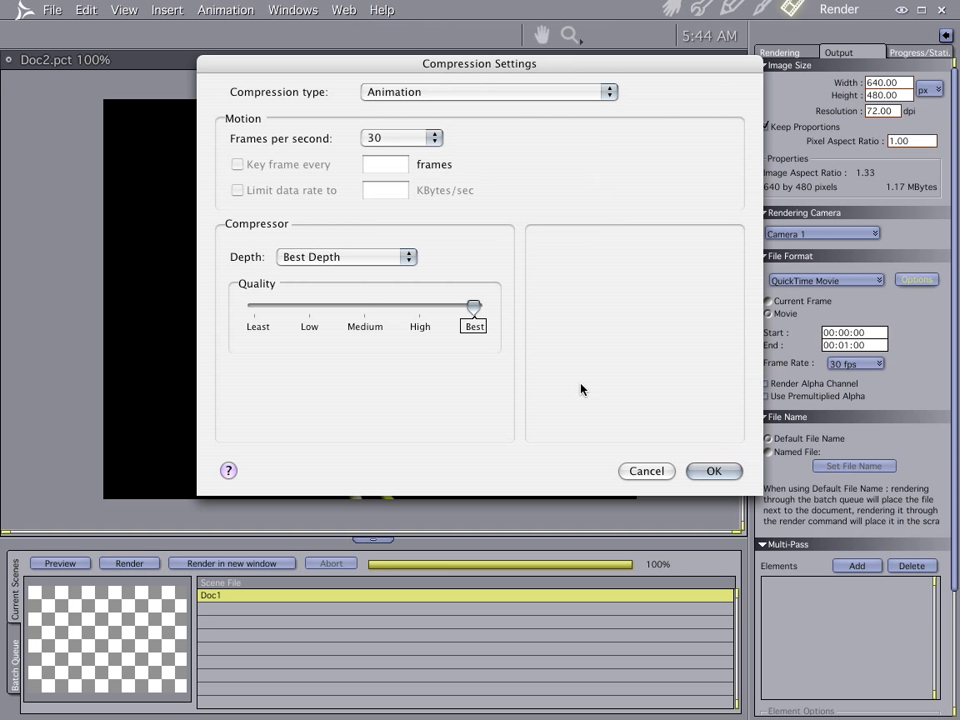
left_click(708, 471)
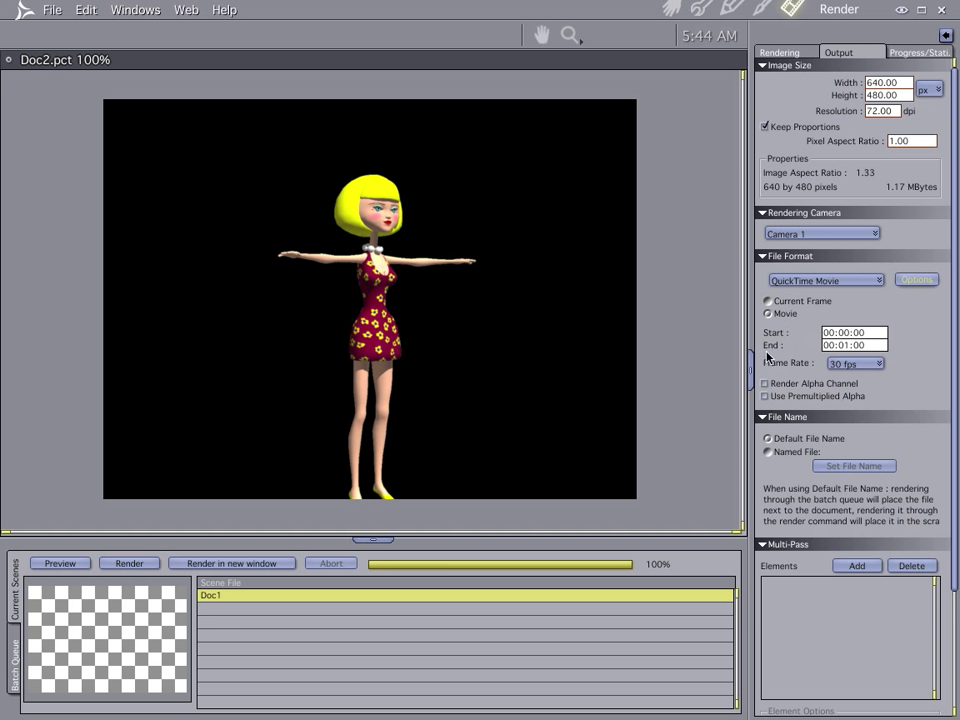
left_click(766, 384)
Render the walk with Ctrl+R and let all 30 frames finish as Doc2.mov.
key("ctrl+r")
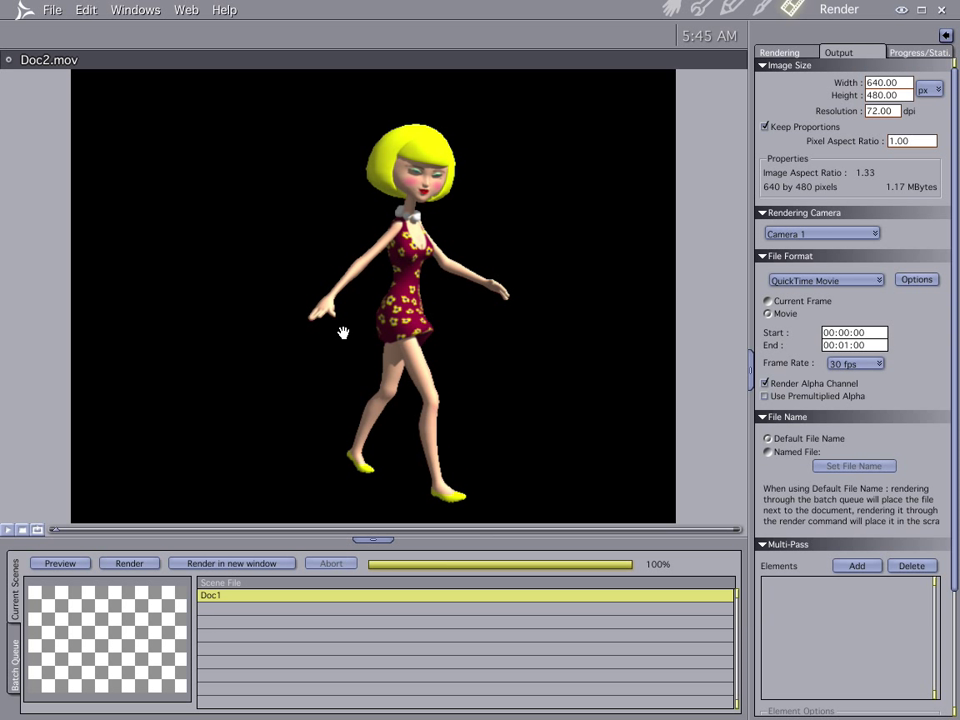
Save the rendered movie on the Desktop as 'ging.mov' and return to the Assemble room.
left_click(86, 12)
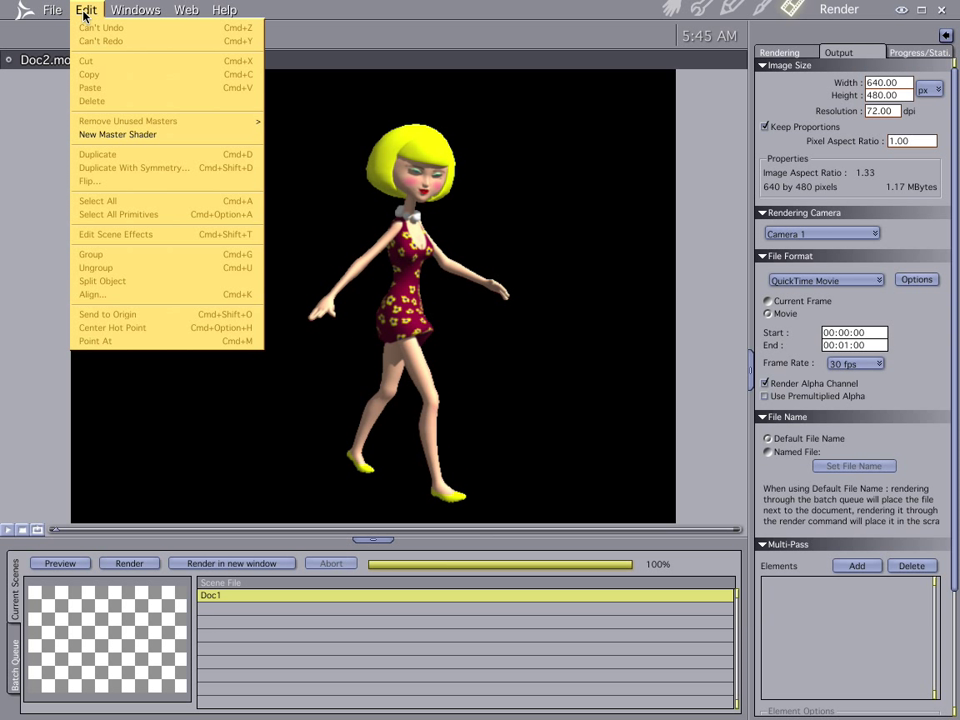
mouse_move(52, 10)
left_click(64, 99)
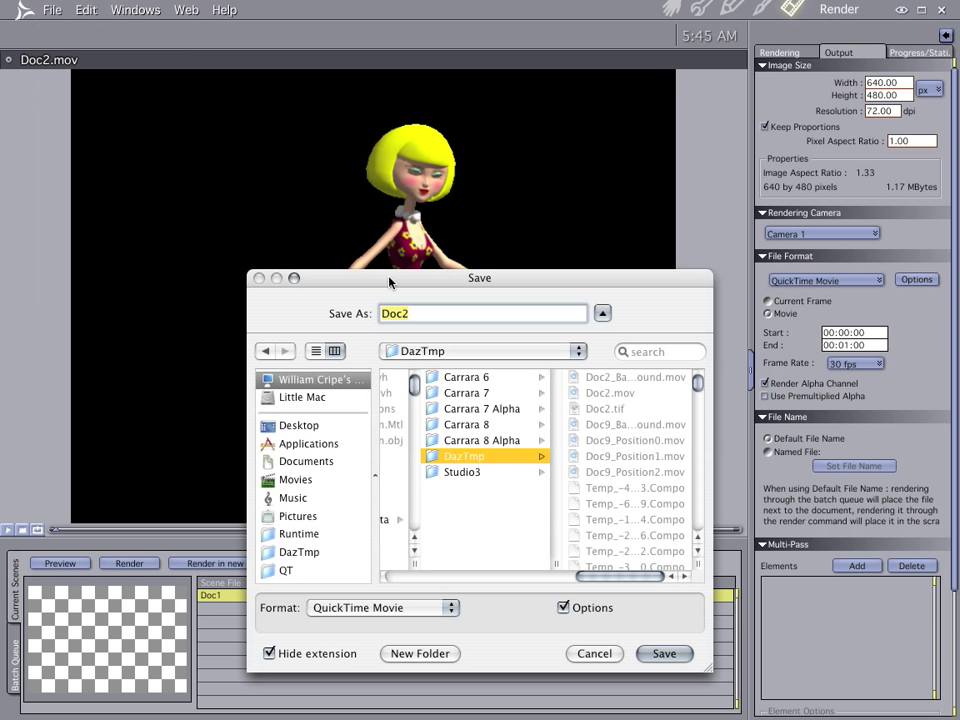
left_click(300, 426)
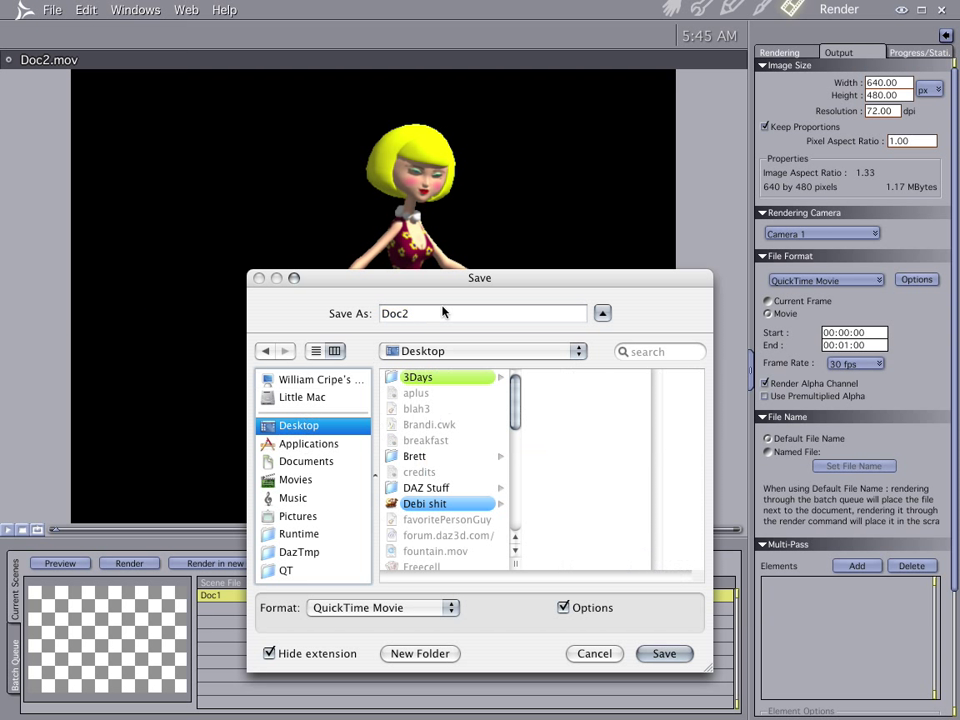
key("Tab")
type("ging")
key("Return")
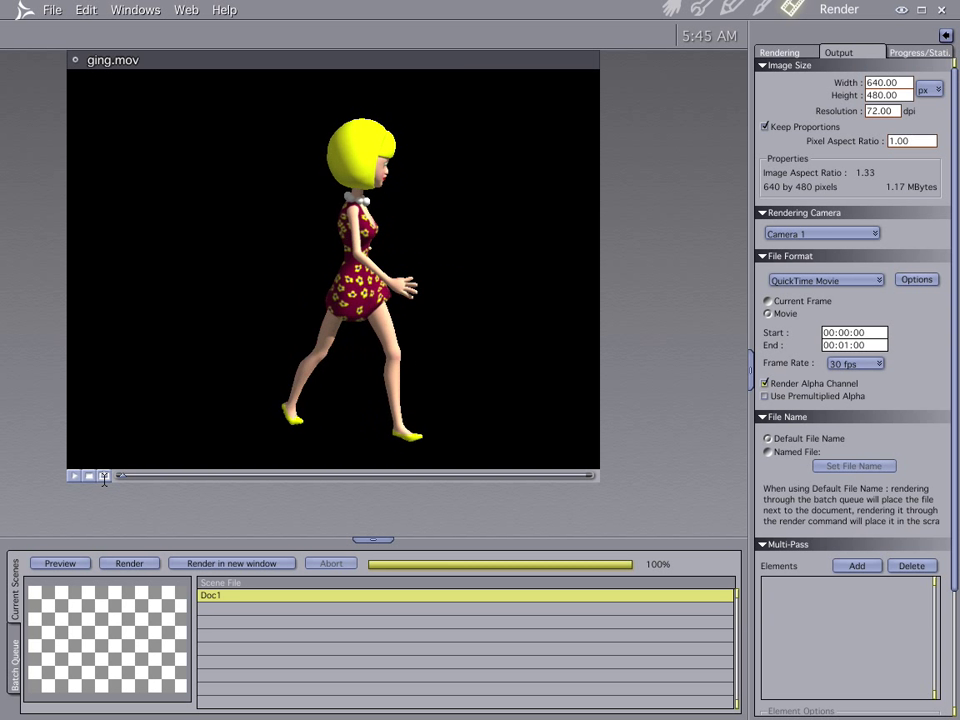
left_click(670, 9)
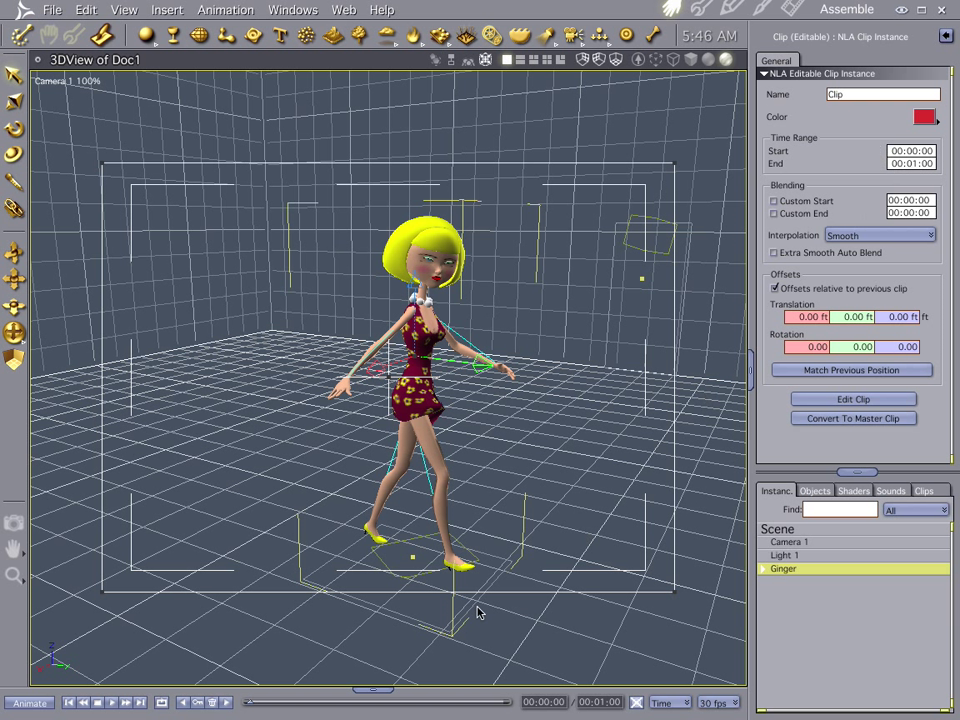
Make Ginger's walk clip editable, expand her master object tracks, then collapse the sequencer.
left_click(373, 689)
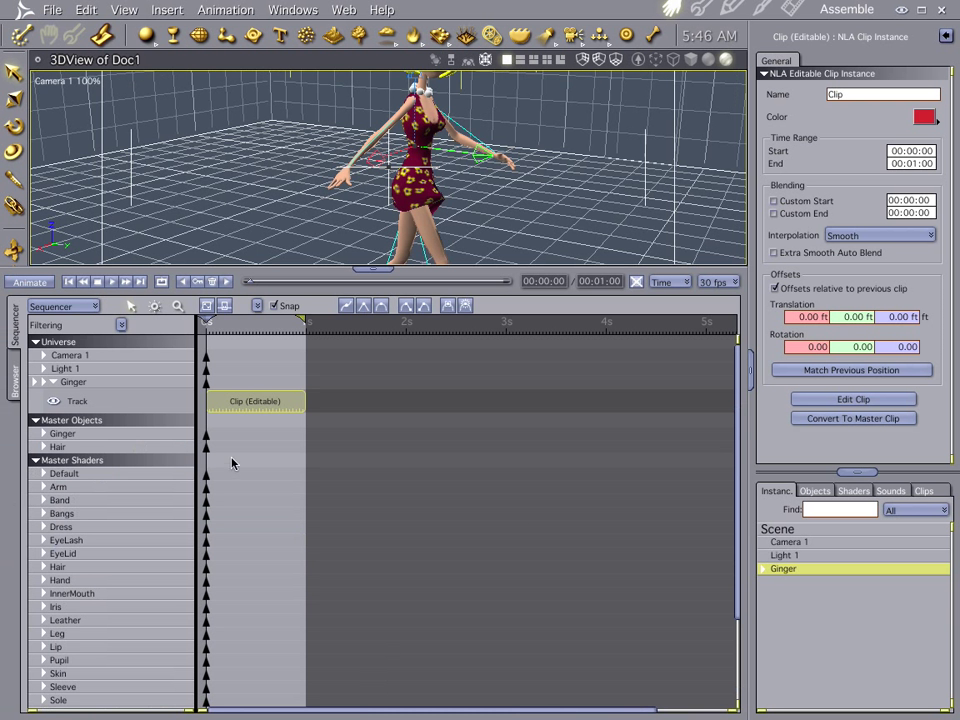
double_click(278, 403)
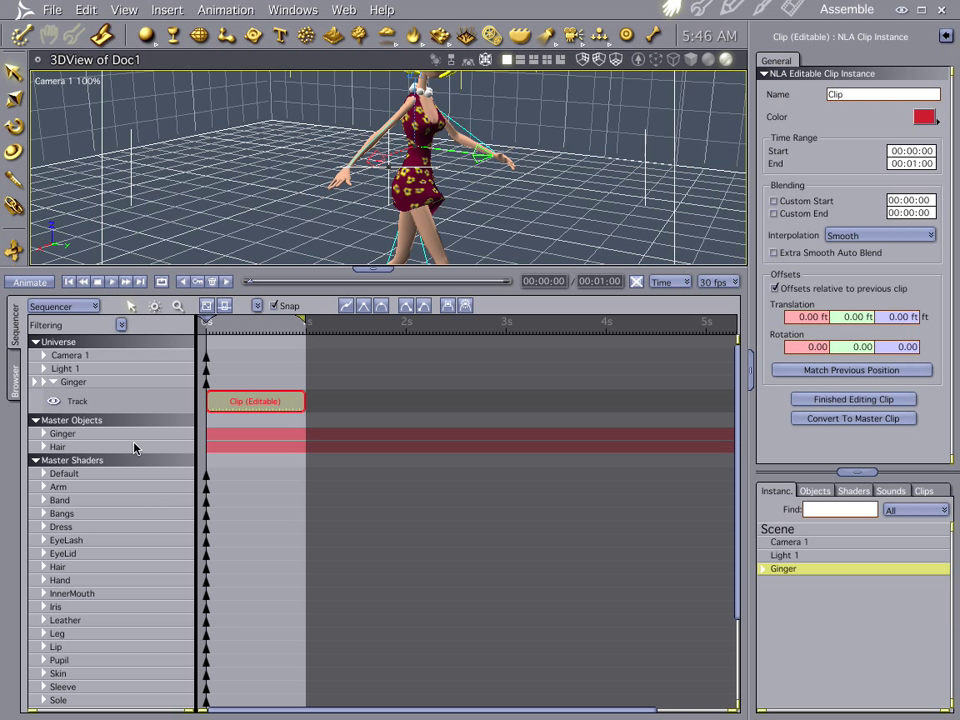
left_click(43, 434)
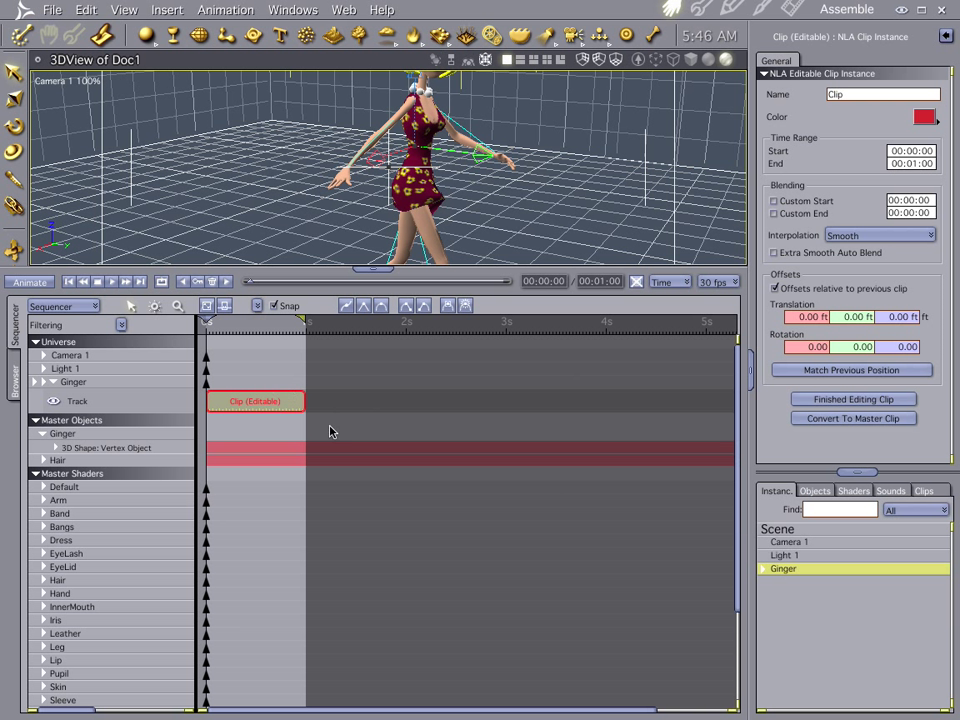
left_click(555, 461)
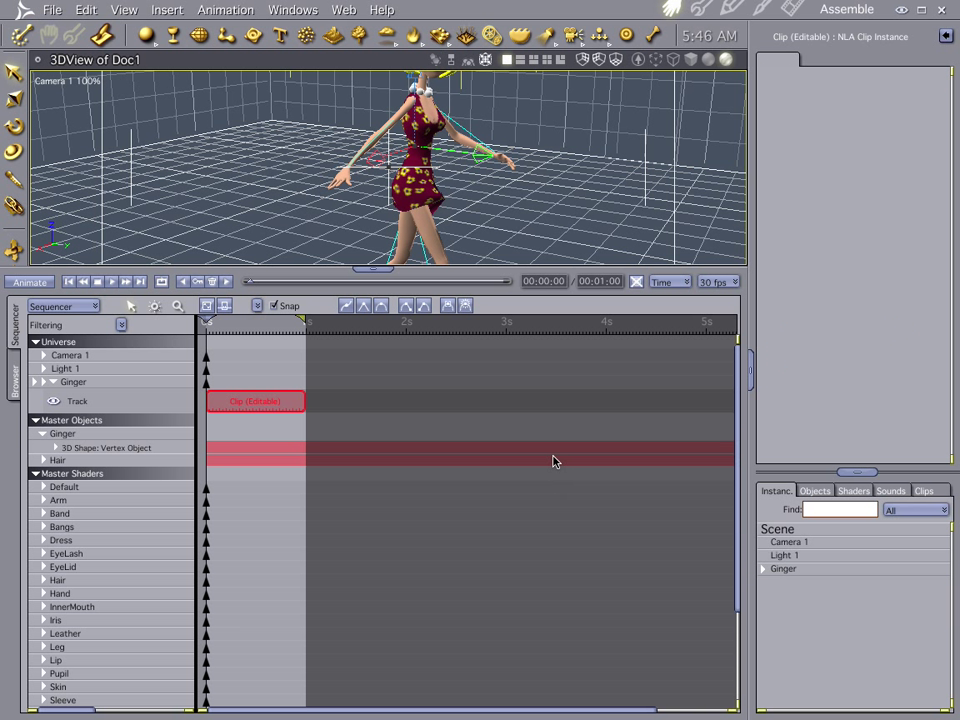
left_click(283, 402)
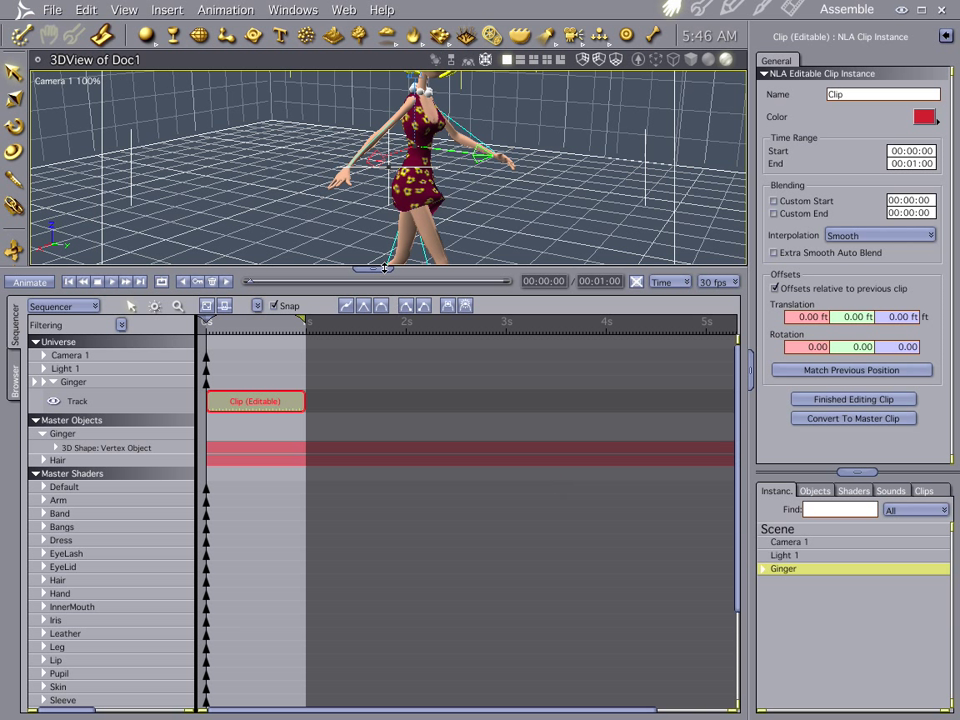
left_click_drag(384, 268, 392, 112)
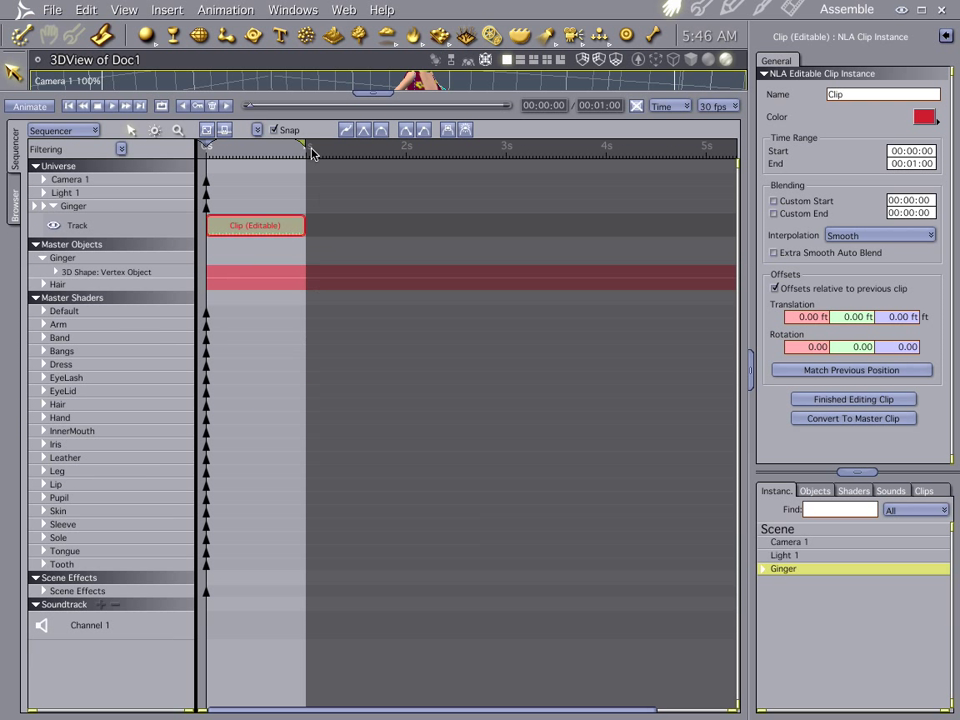
left_click(380, 93)
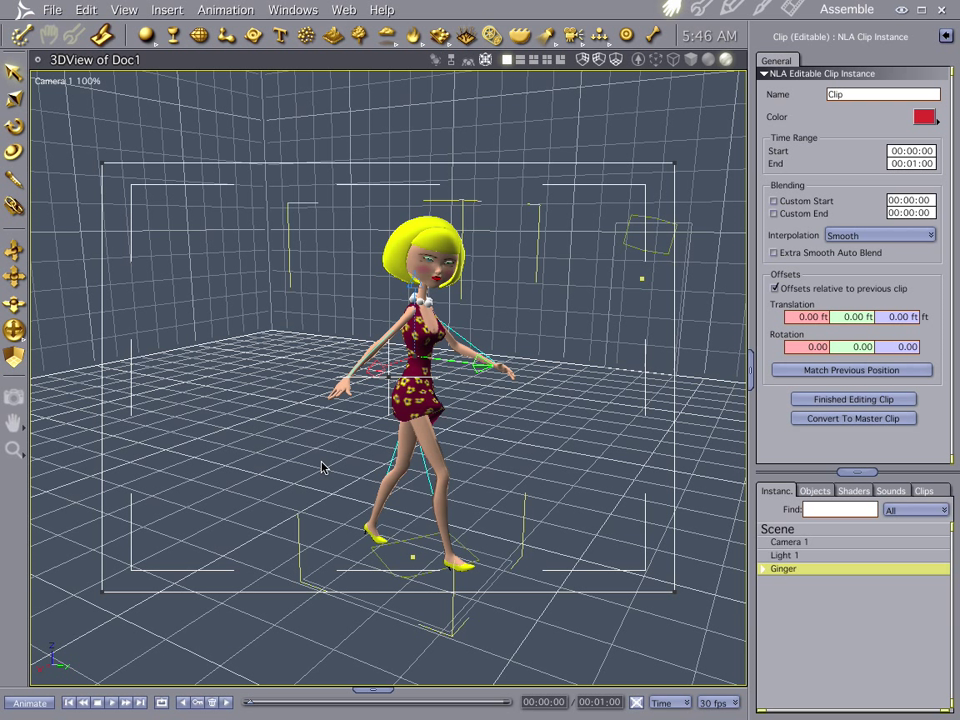
In the Render room, hide the batch queue and settings panels, then play ging.mov enlarged.
left_click(794, 8)
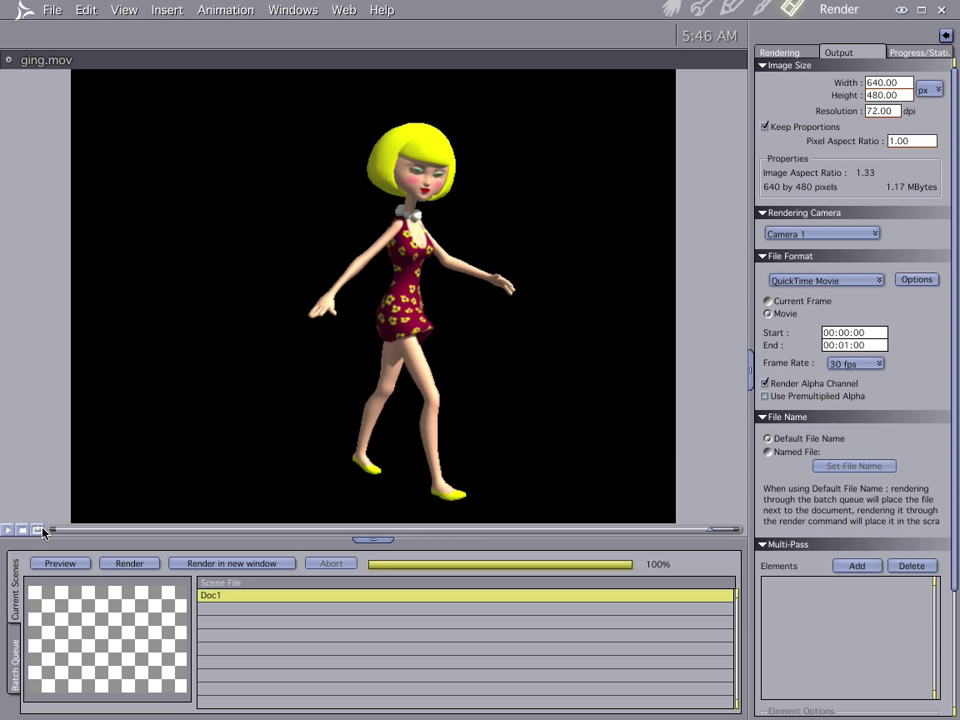
left_click(372, 540)
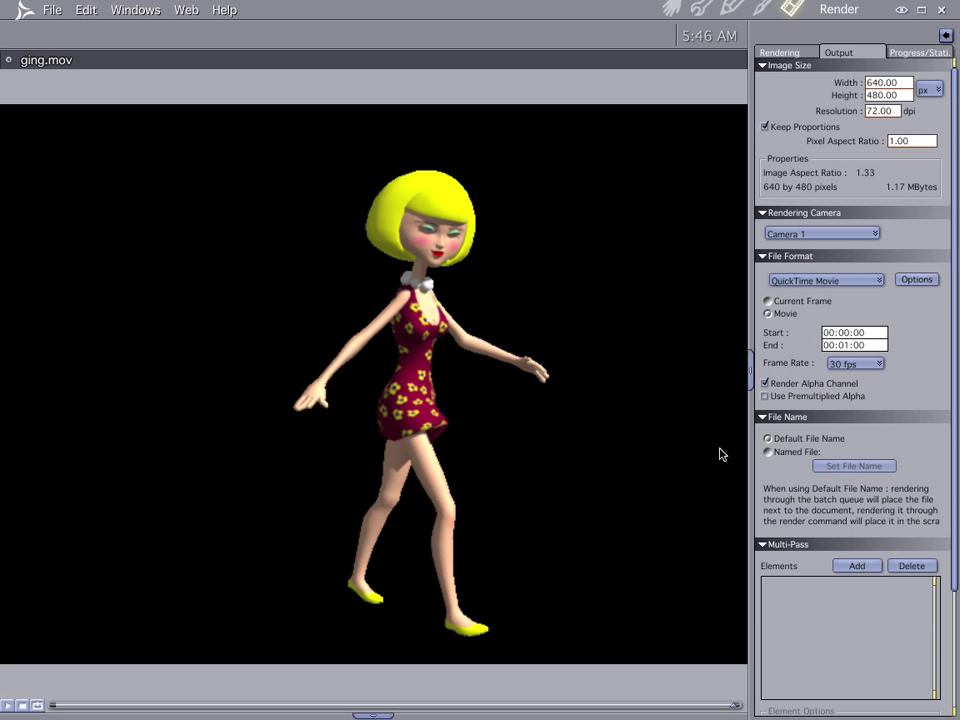
left_click(751, 373)
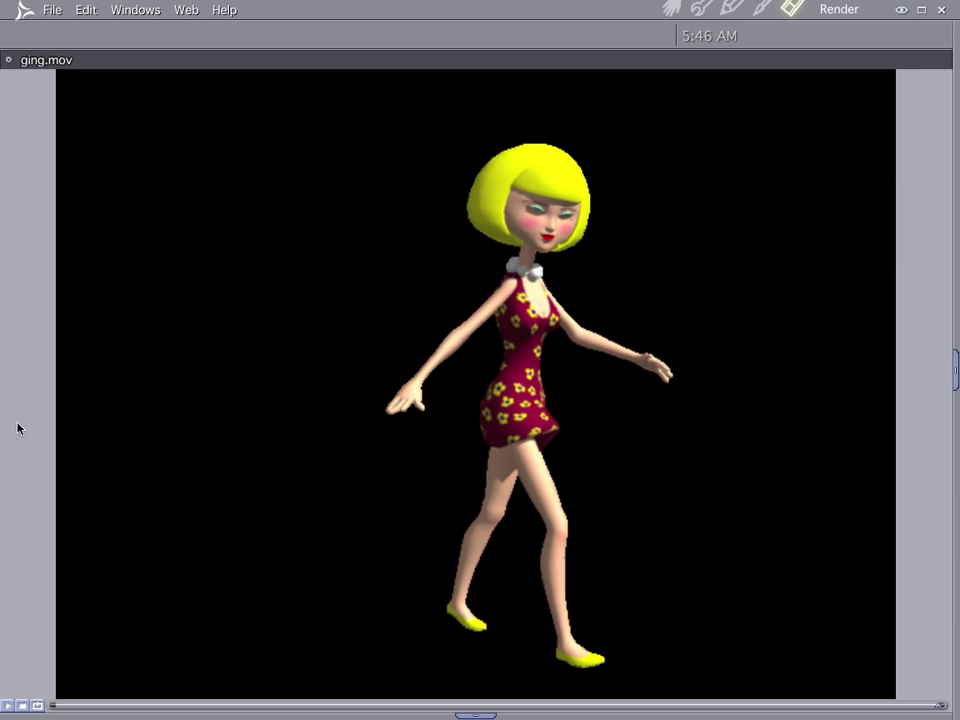
left_click(8, 708)
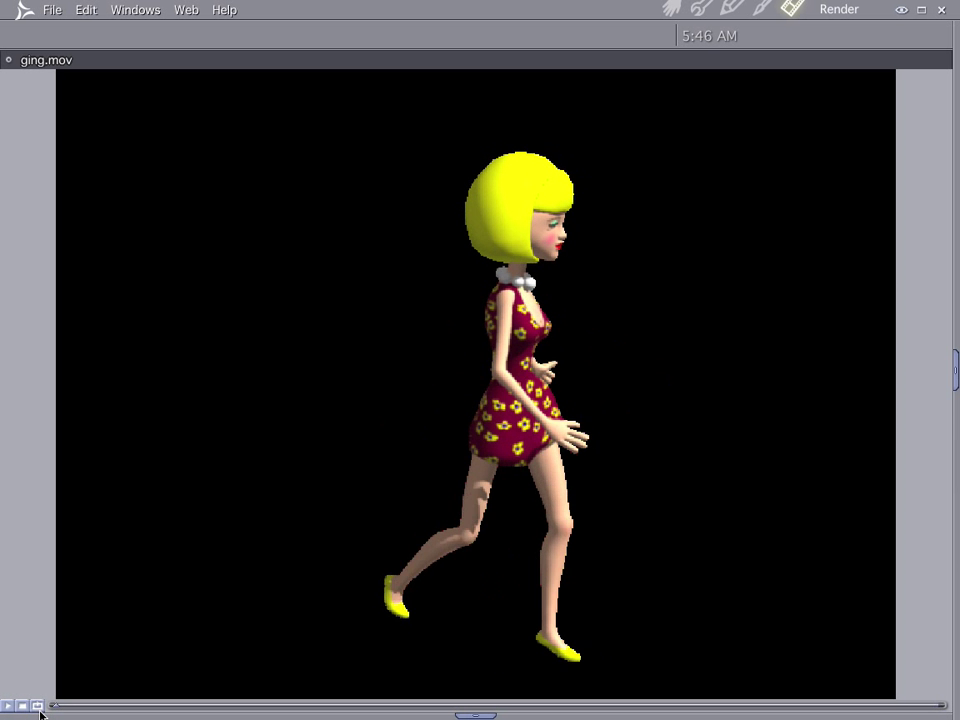